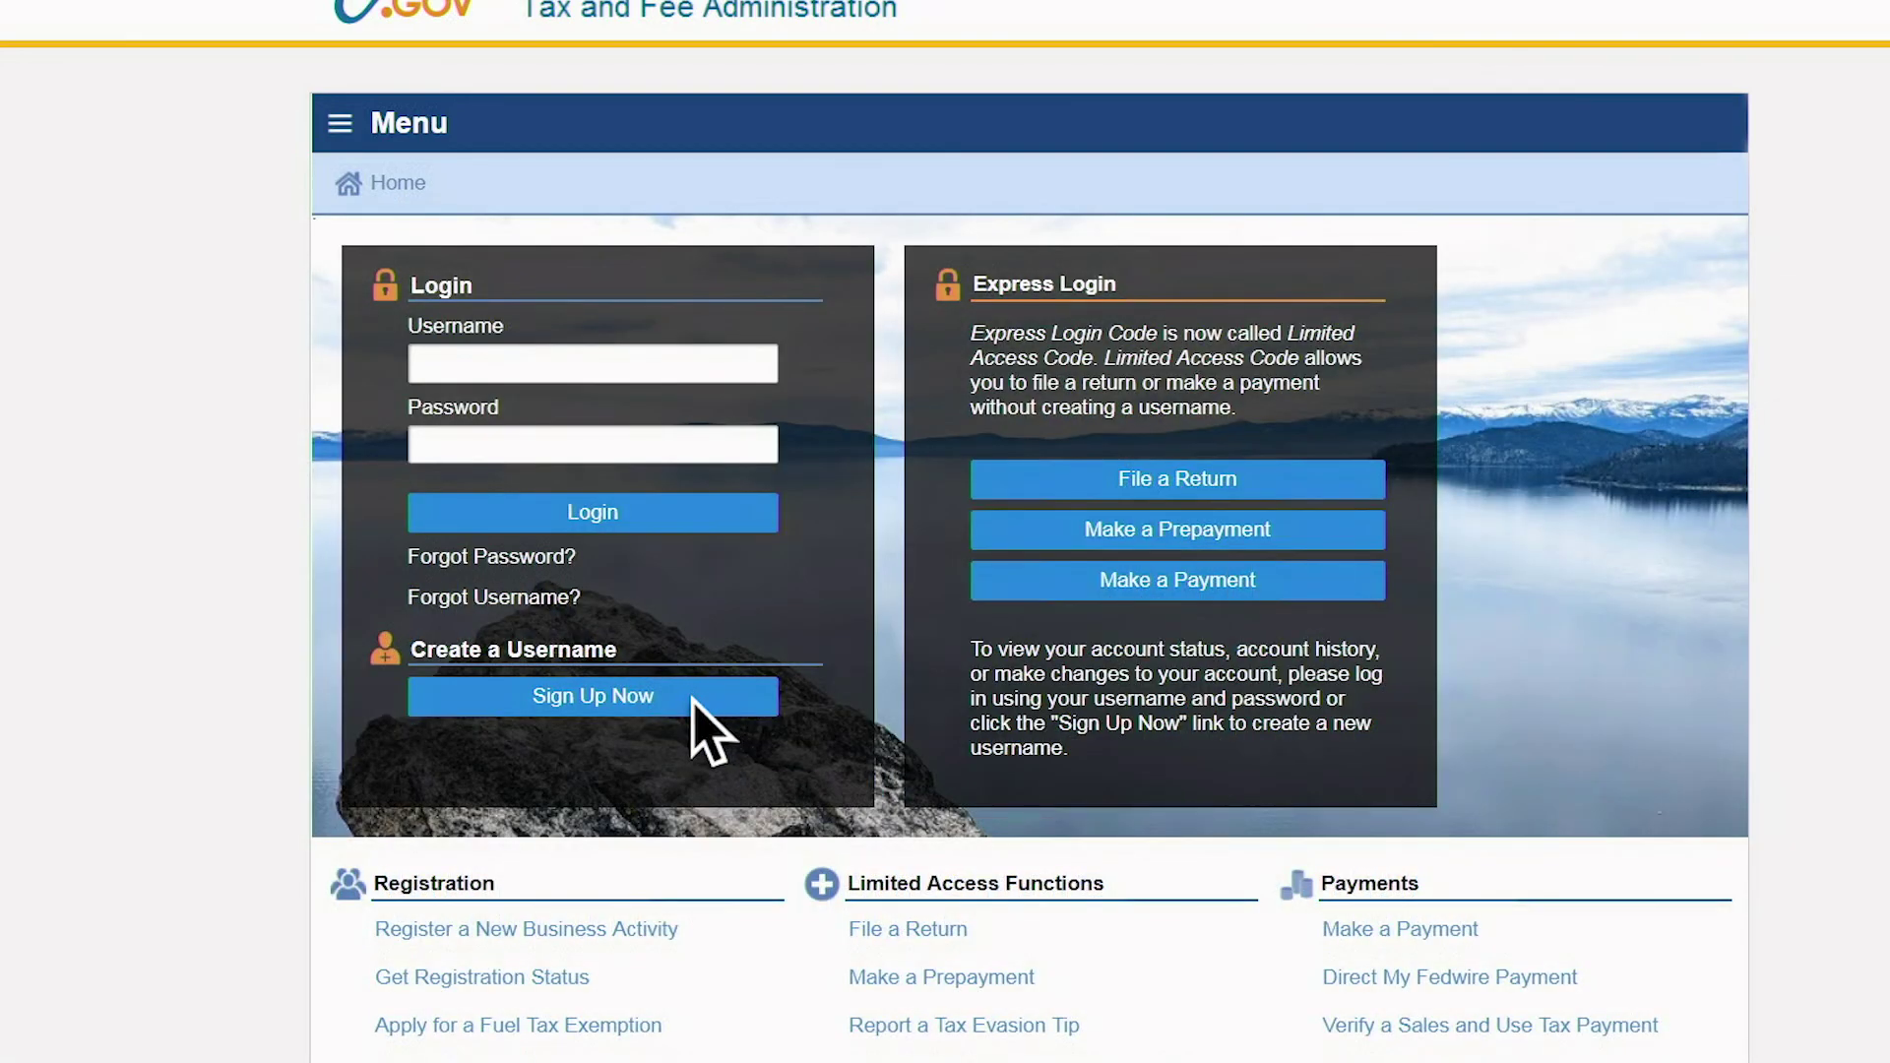
Start the sign-up for a new username as a third party delegate and proceed to the personal information.
click(693, 698)
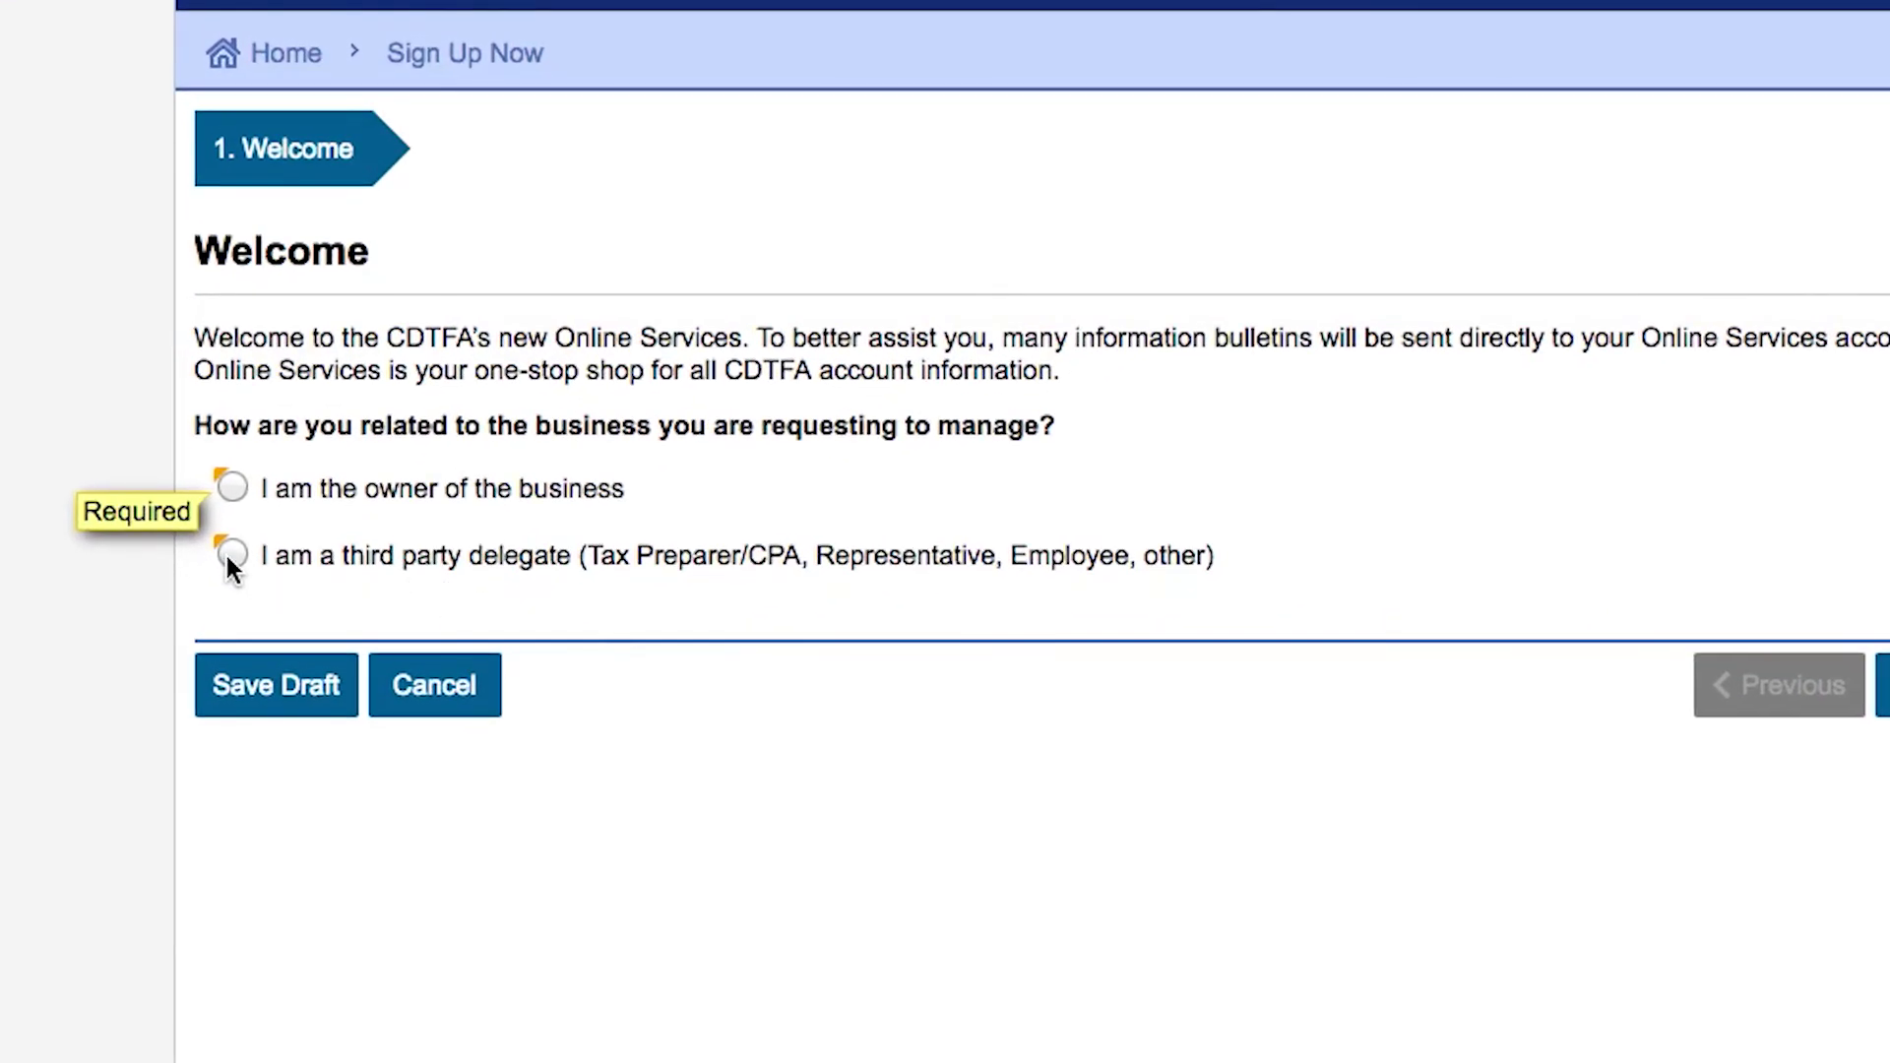
click(232, 555)
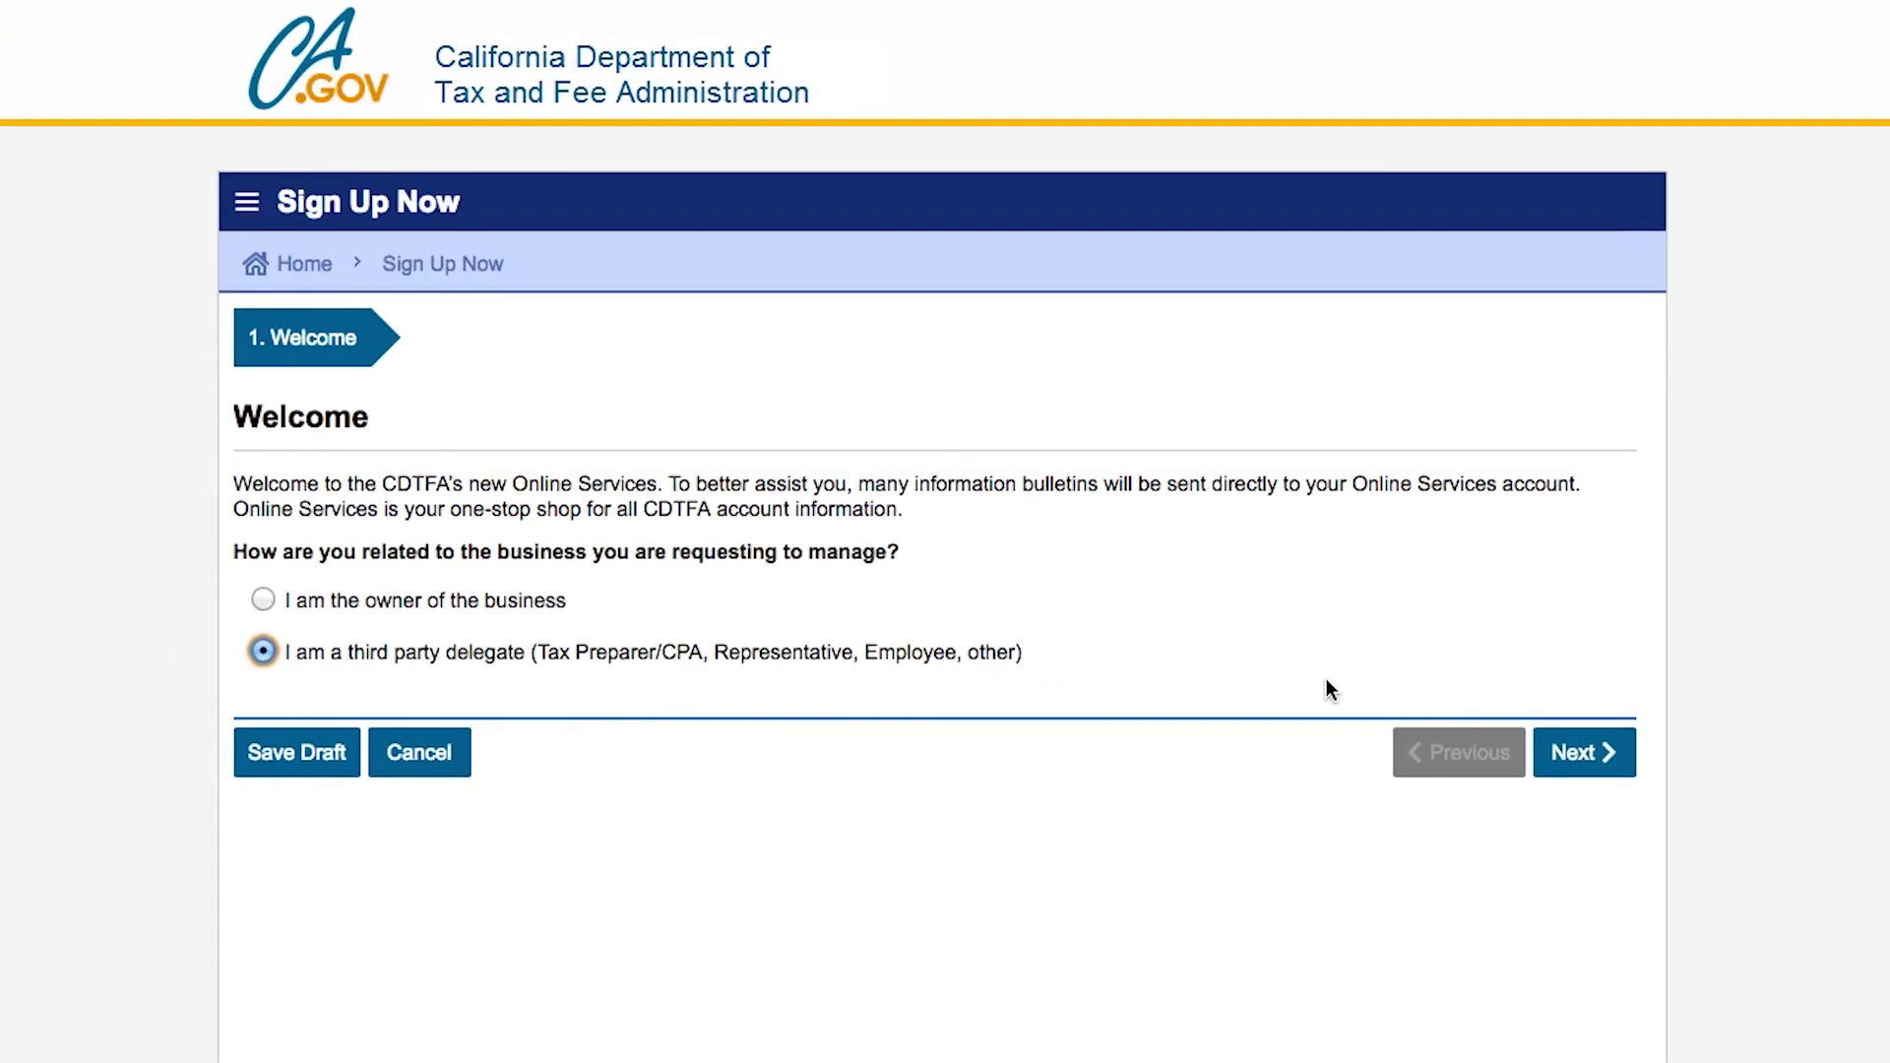
click(1582, 766)
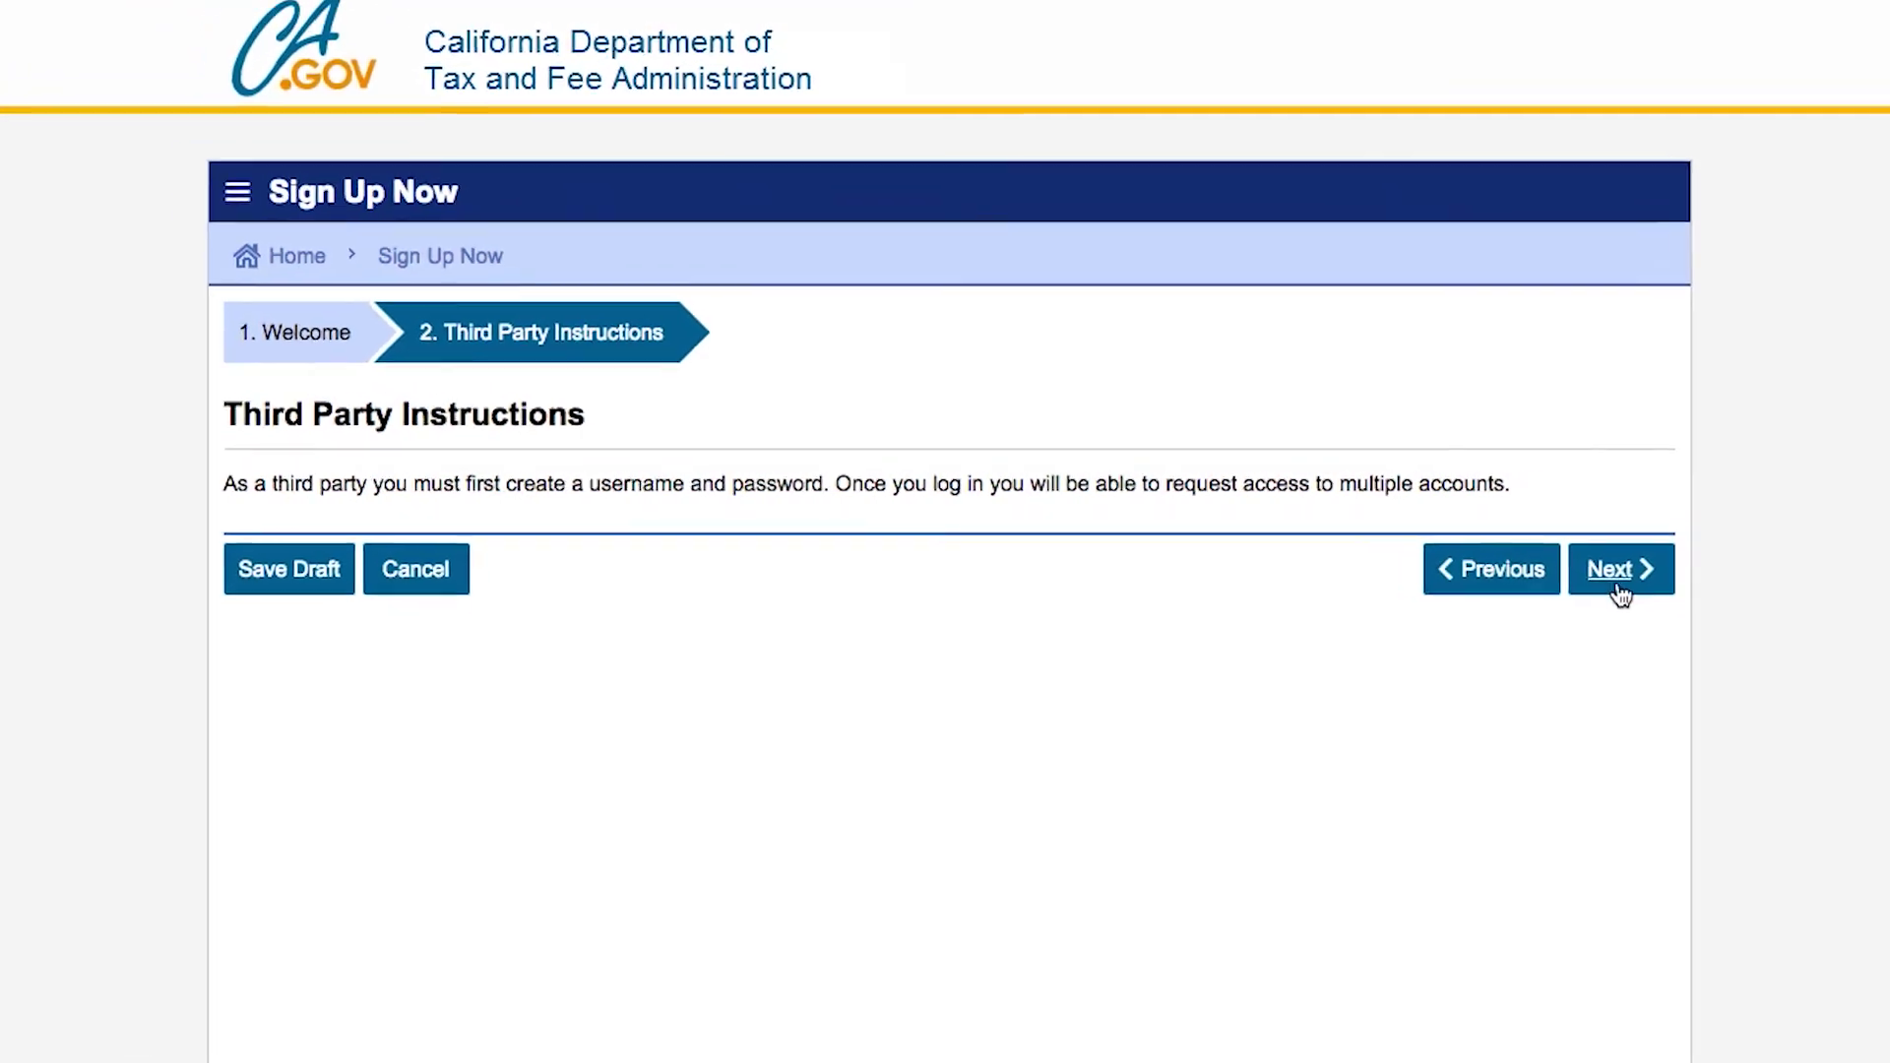
click(1815, 586)
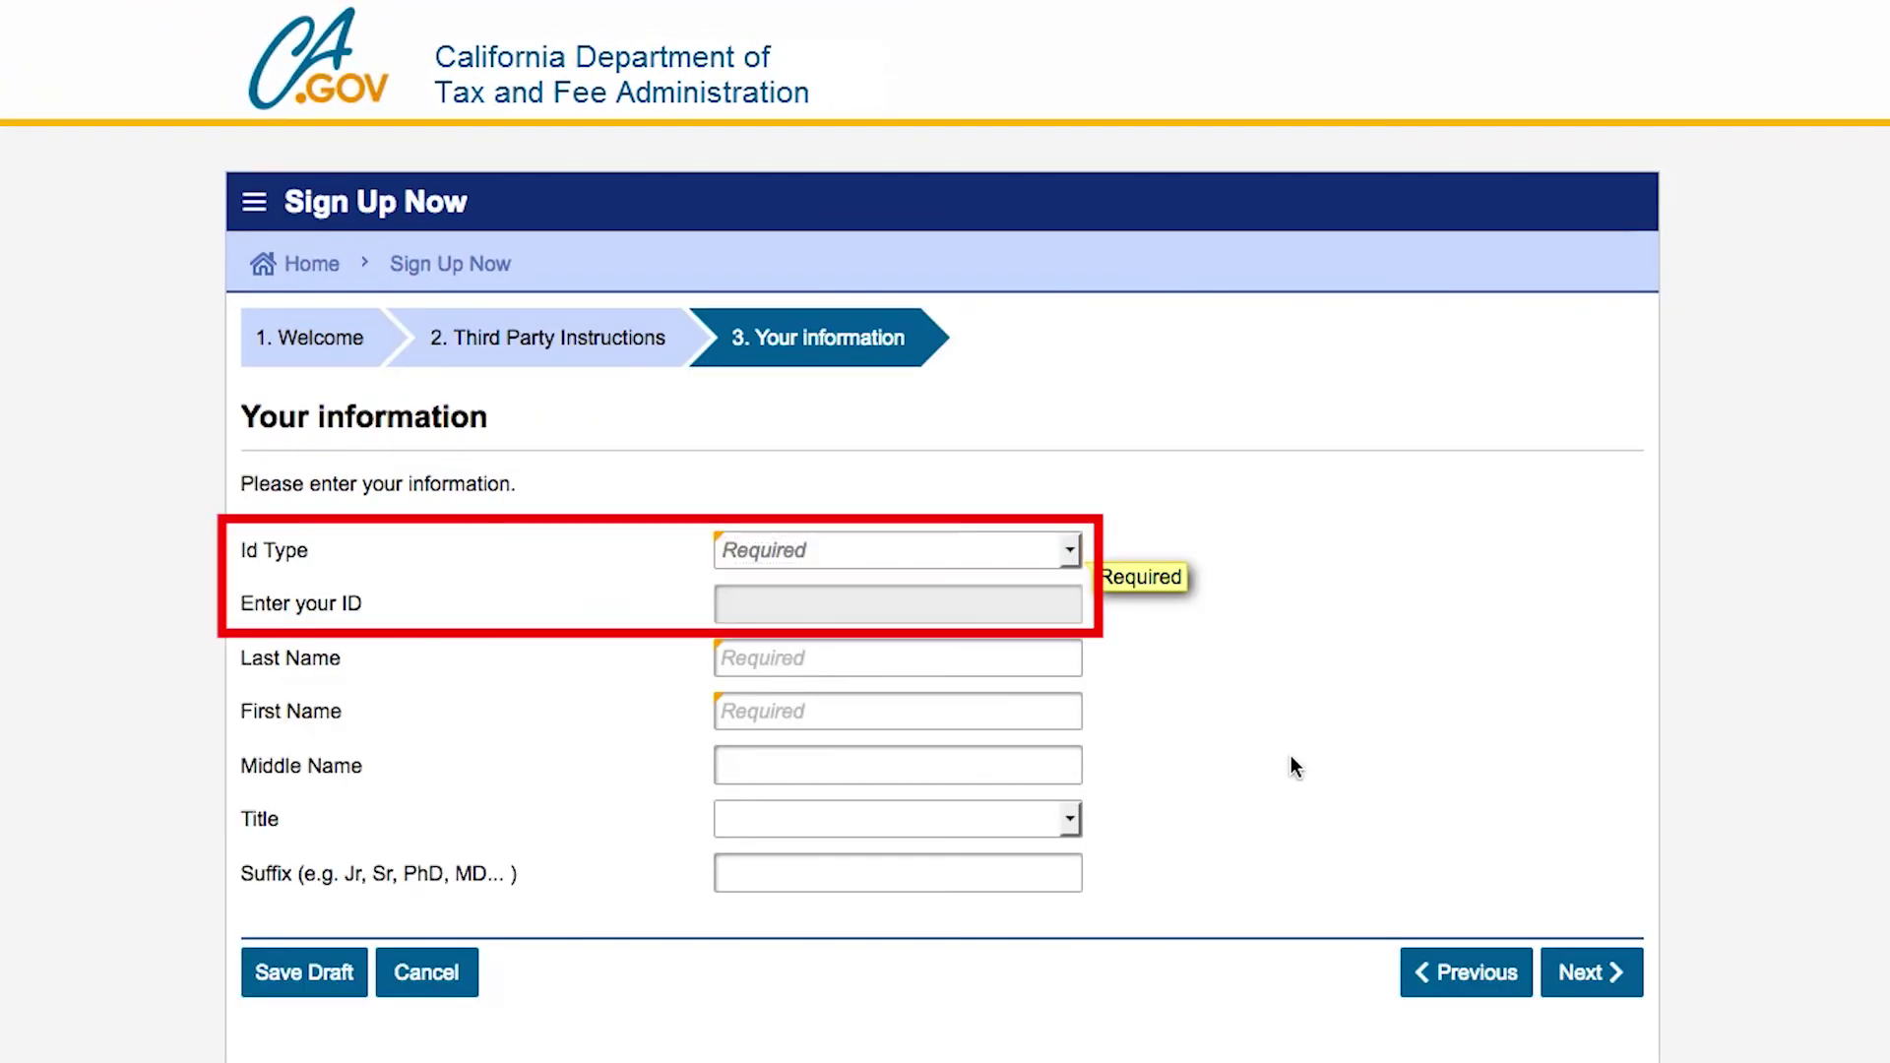
Choose Social Security Number as the ID type and complete the personal information page.
click(1067, 550)
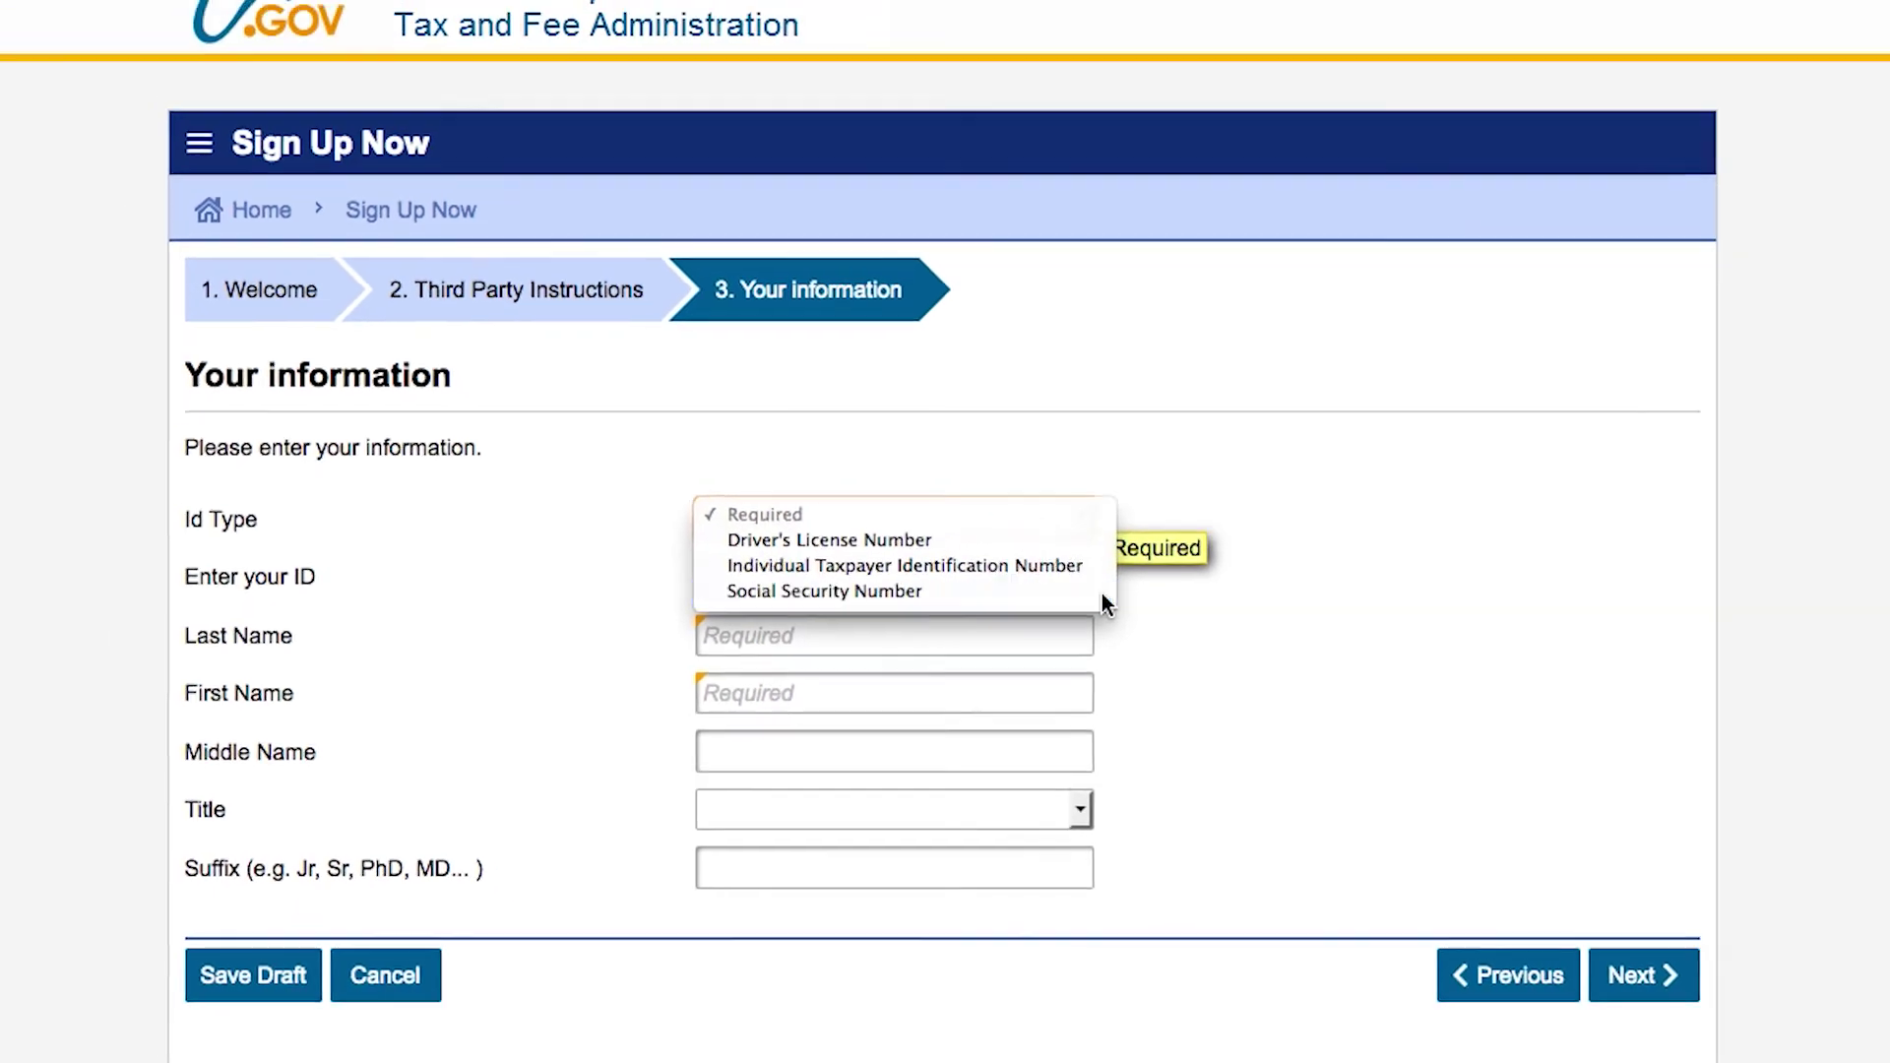
click(1119, 553)
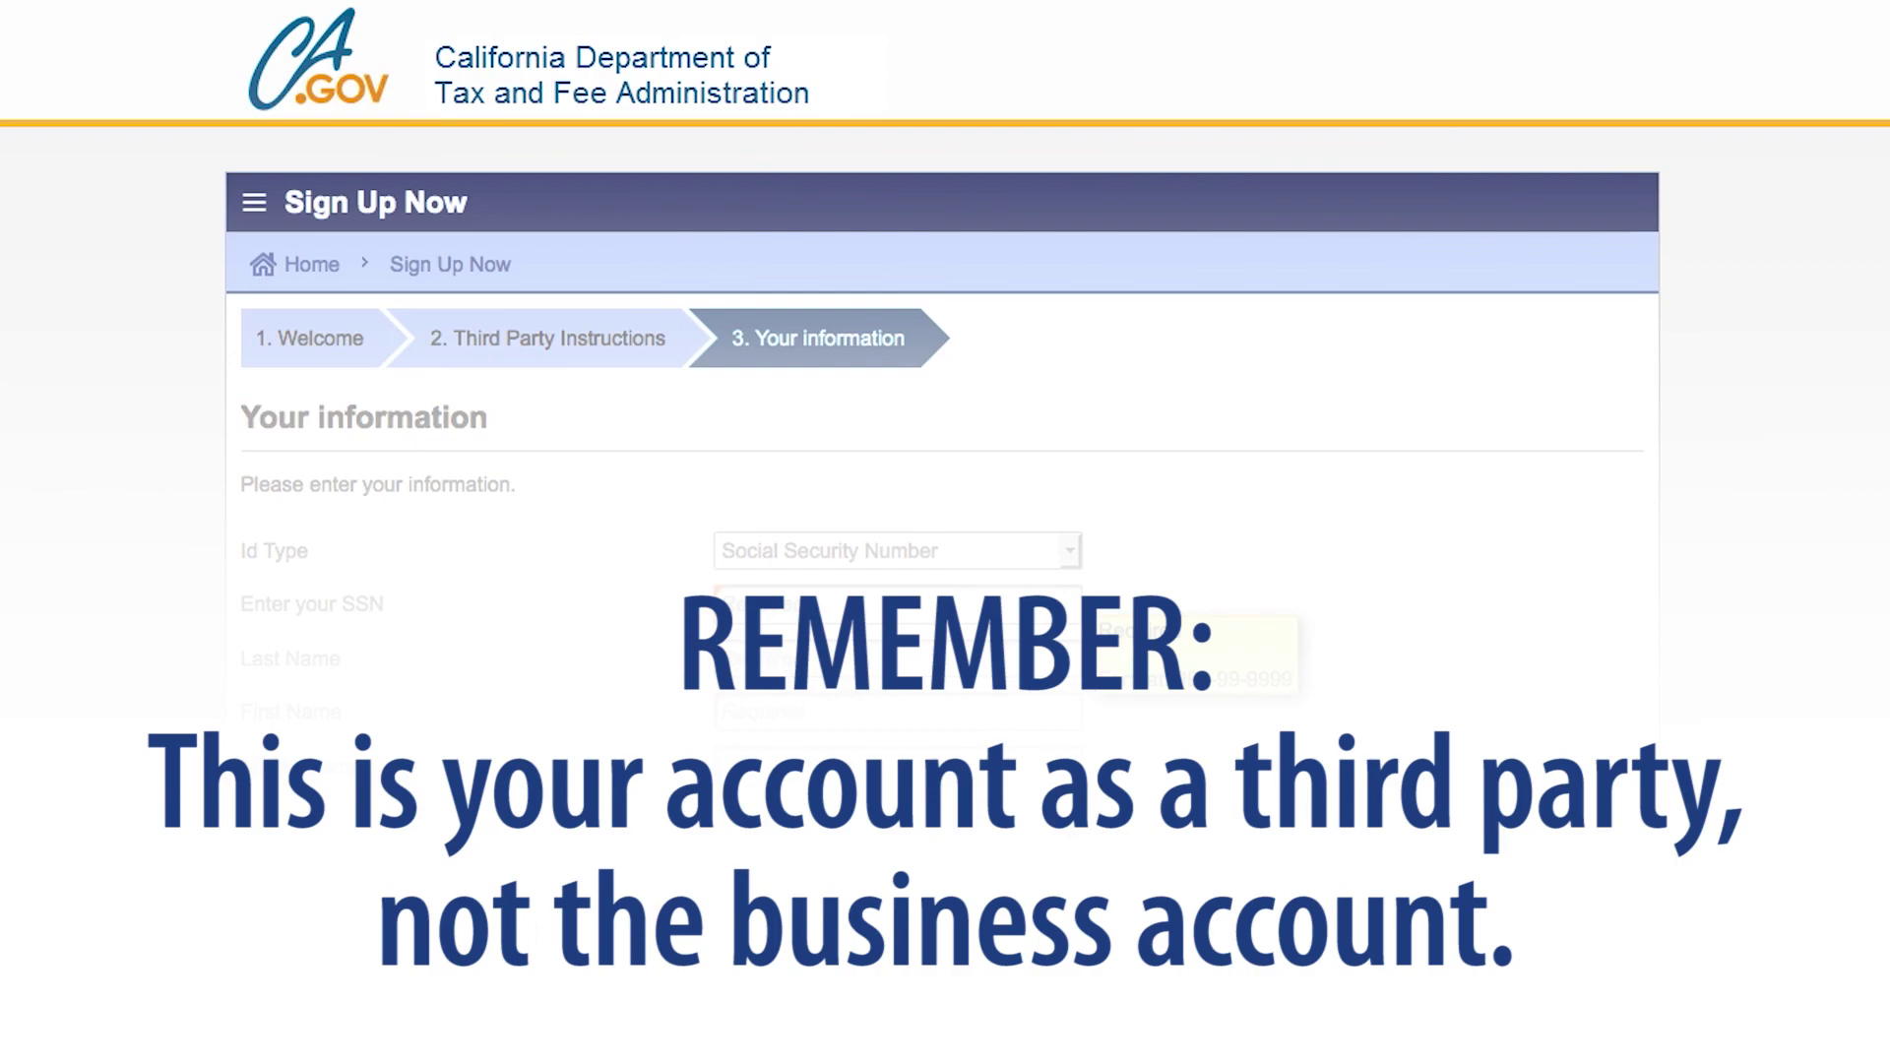
click(1600, 994)
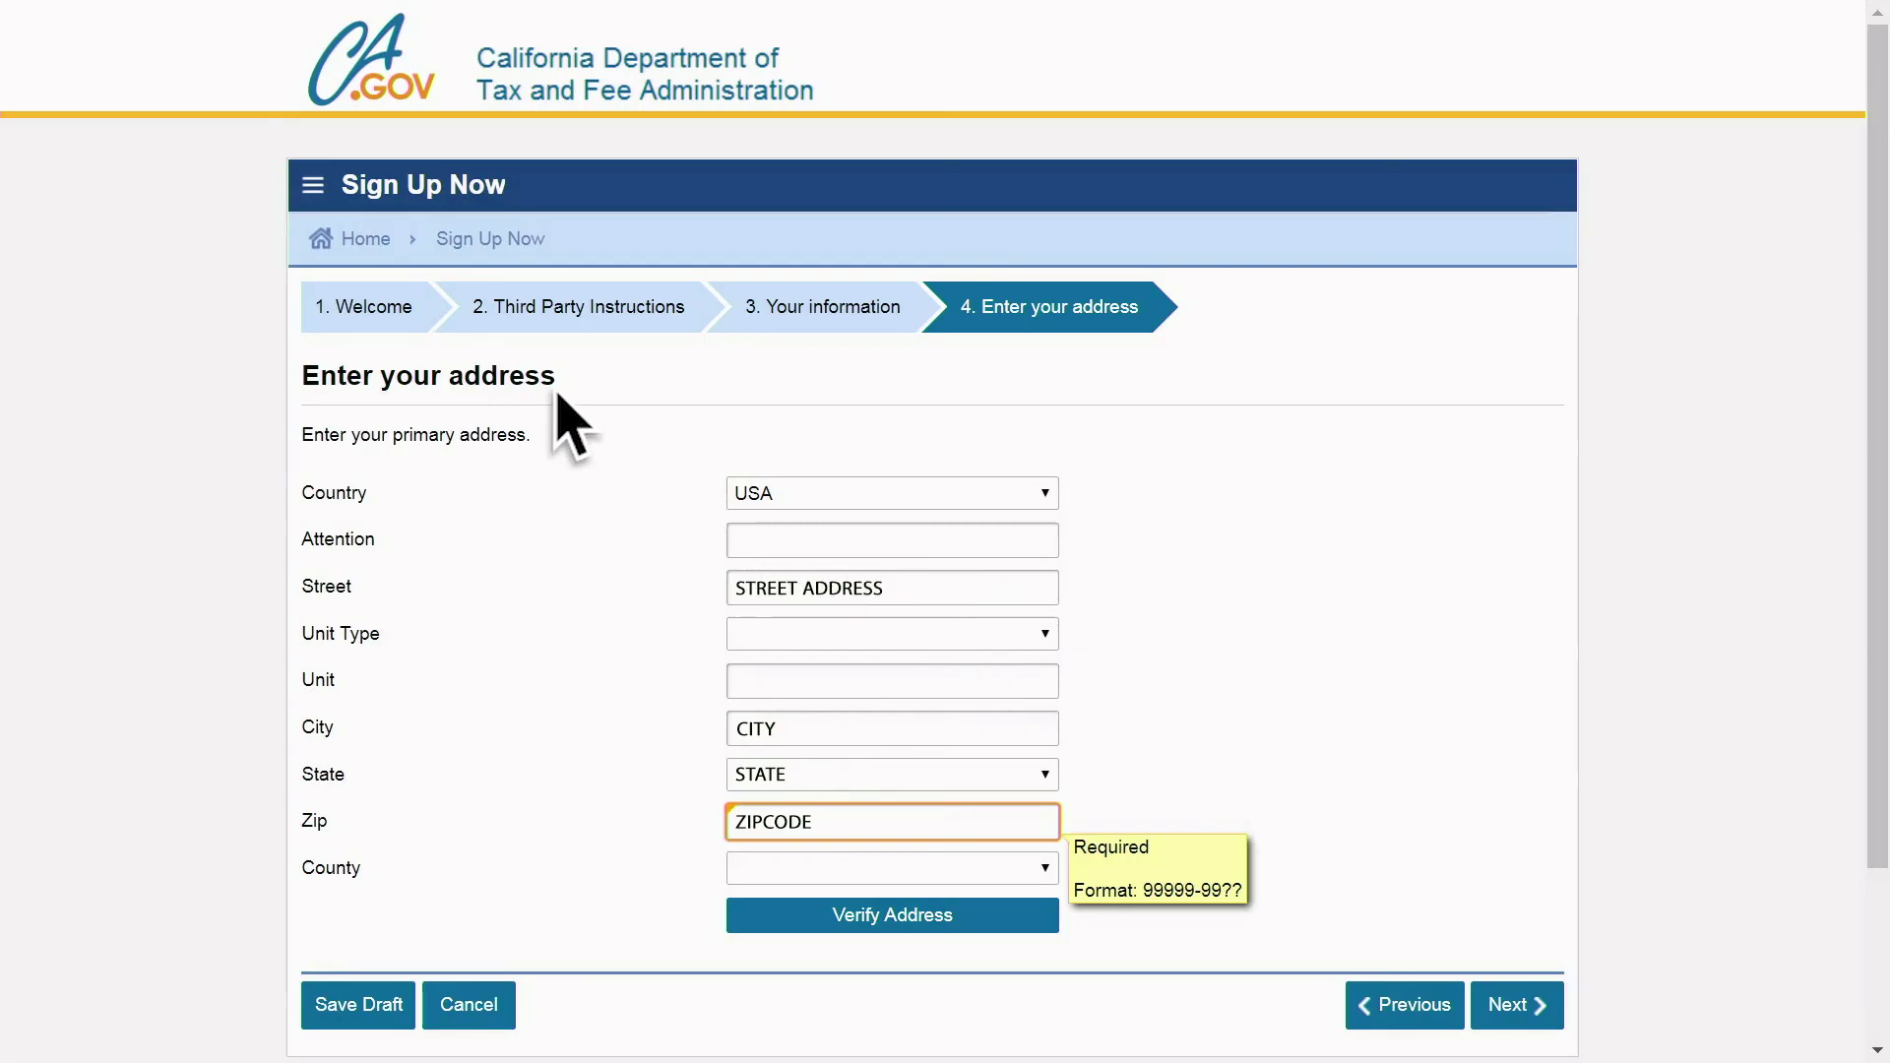
Verify the entered primary address, save it, and continue to the login information.
click(975, 918)
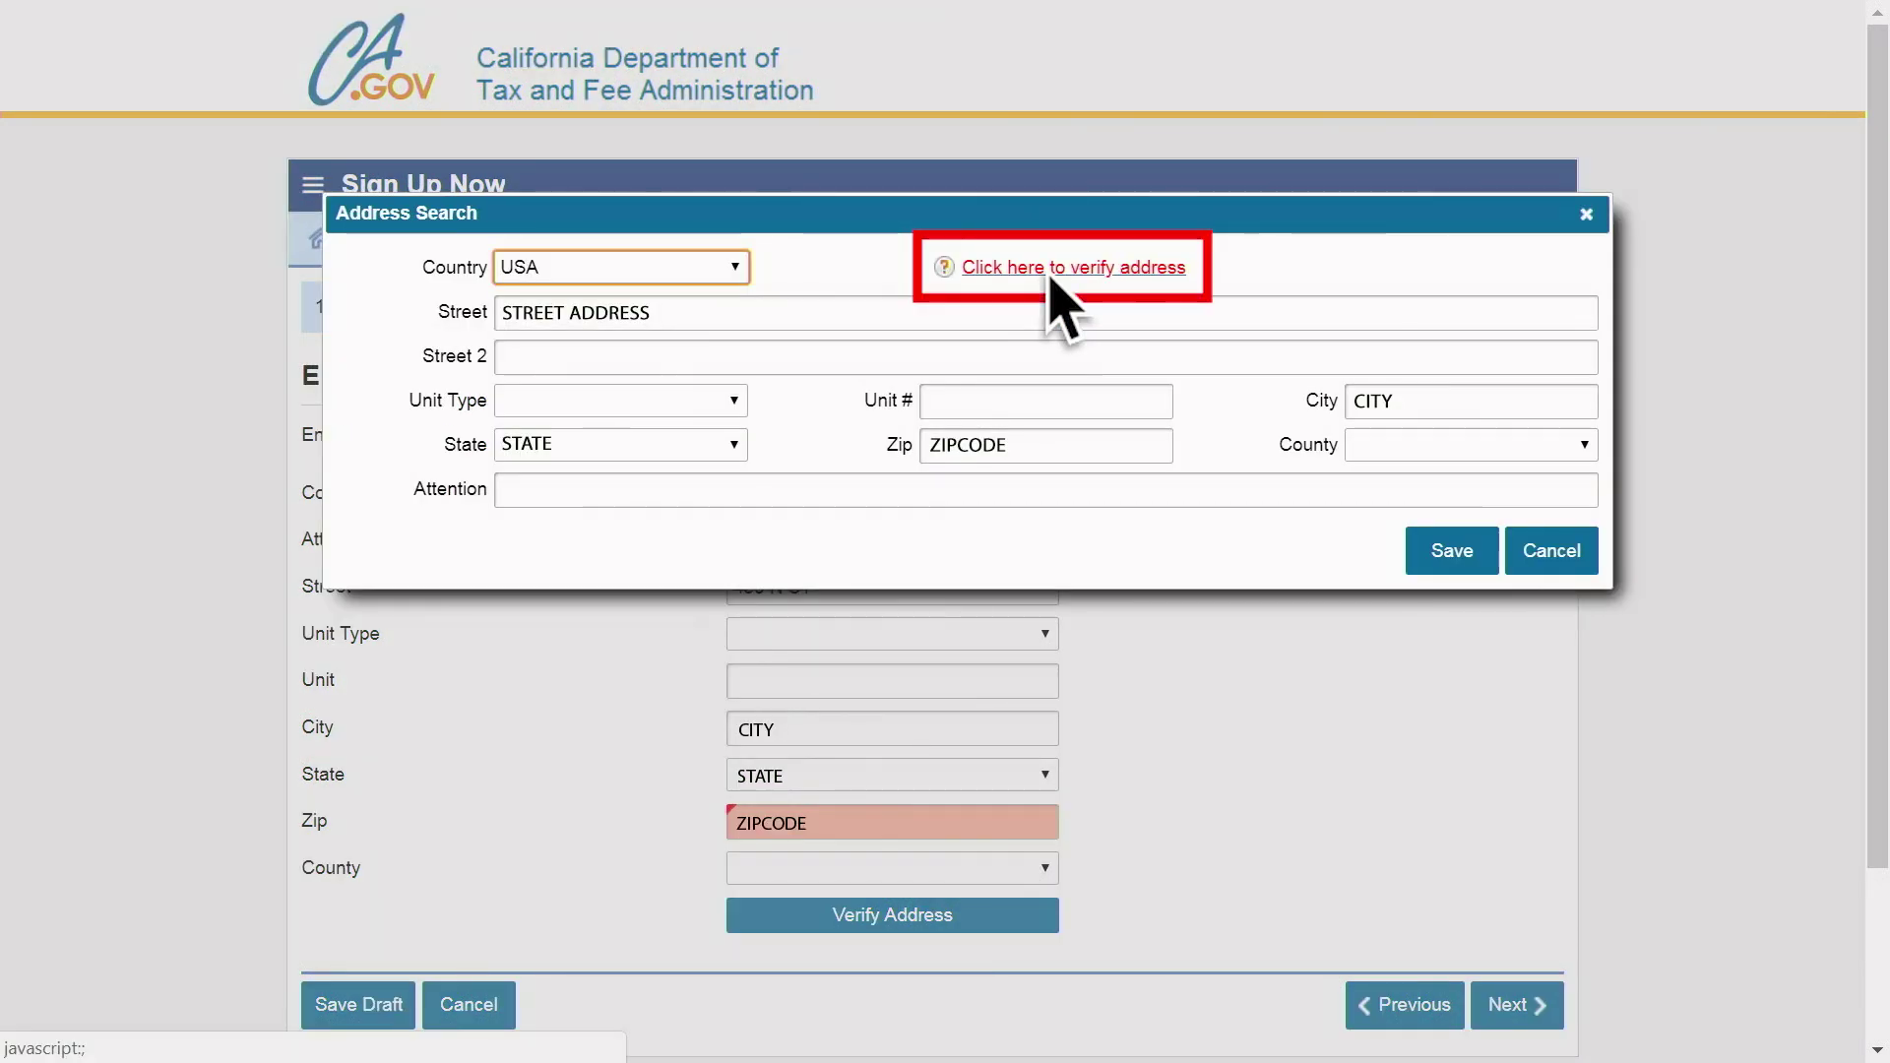
click(1050, 278)
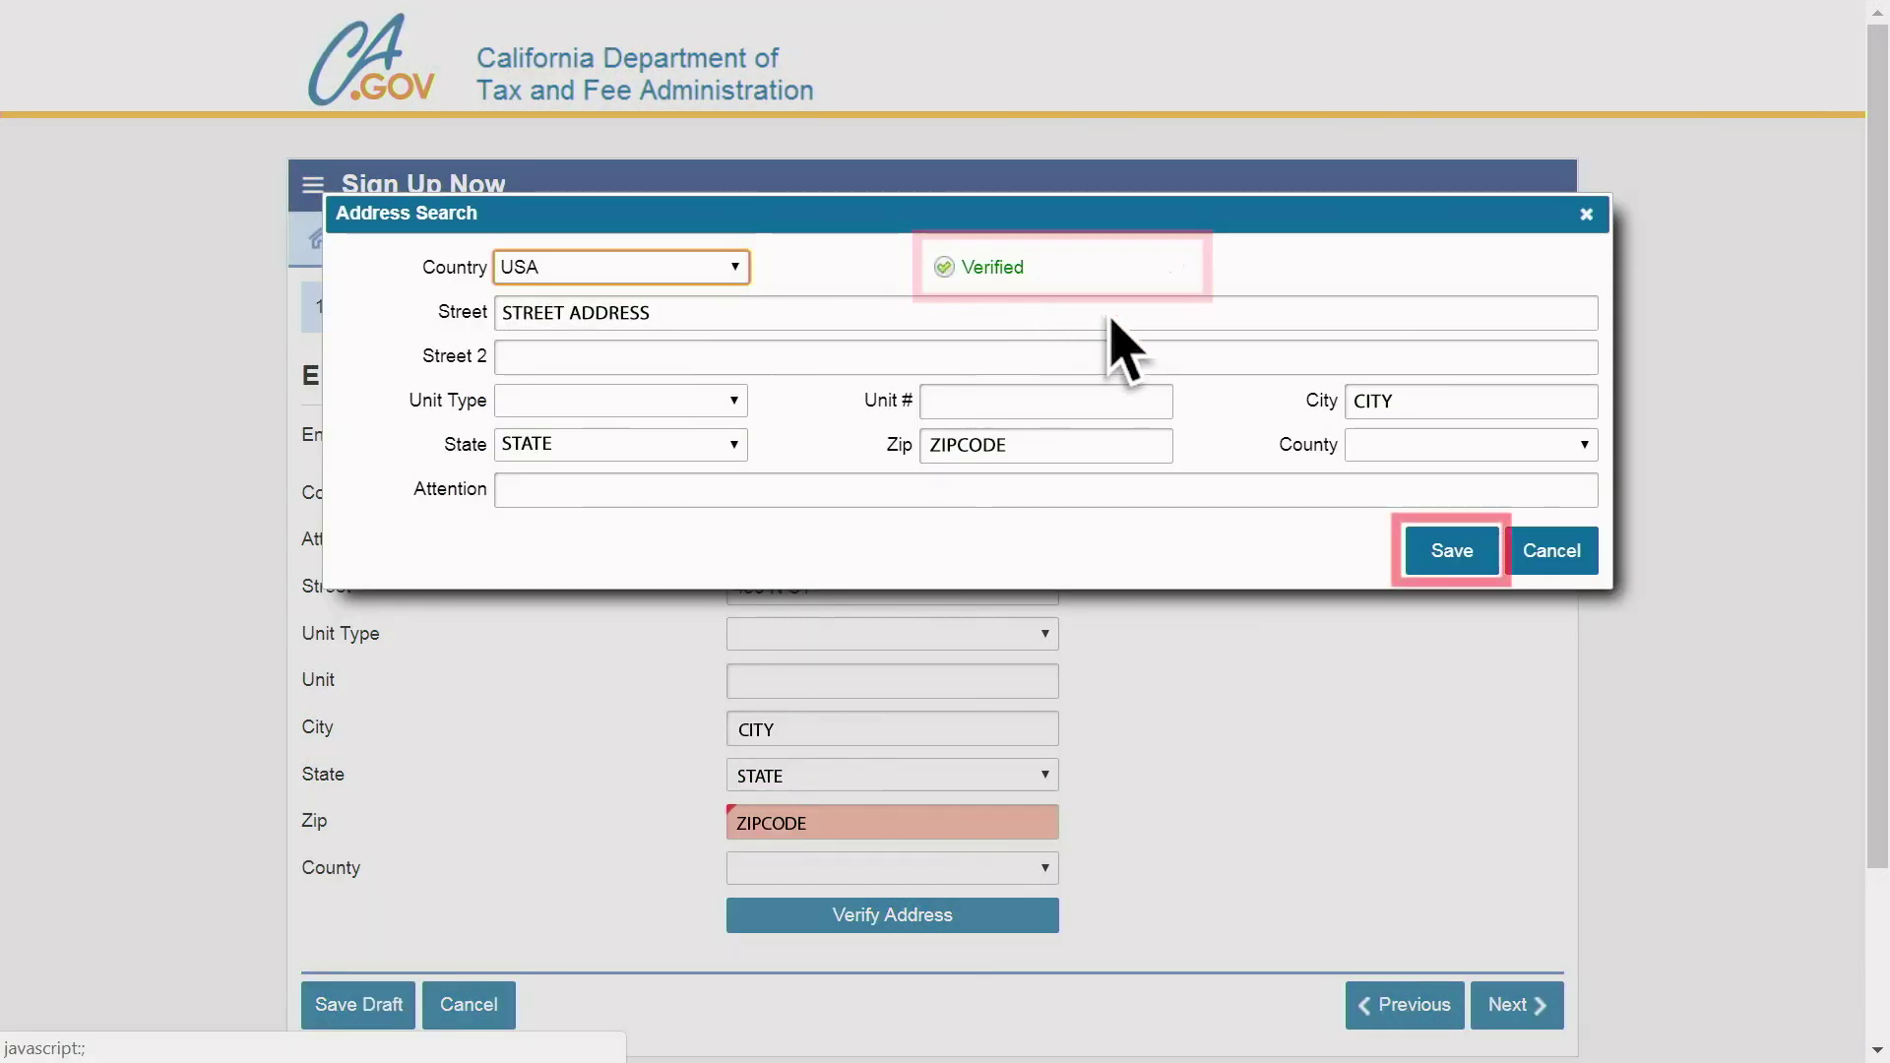
click(1462, 566)
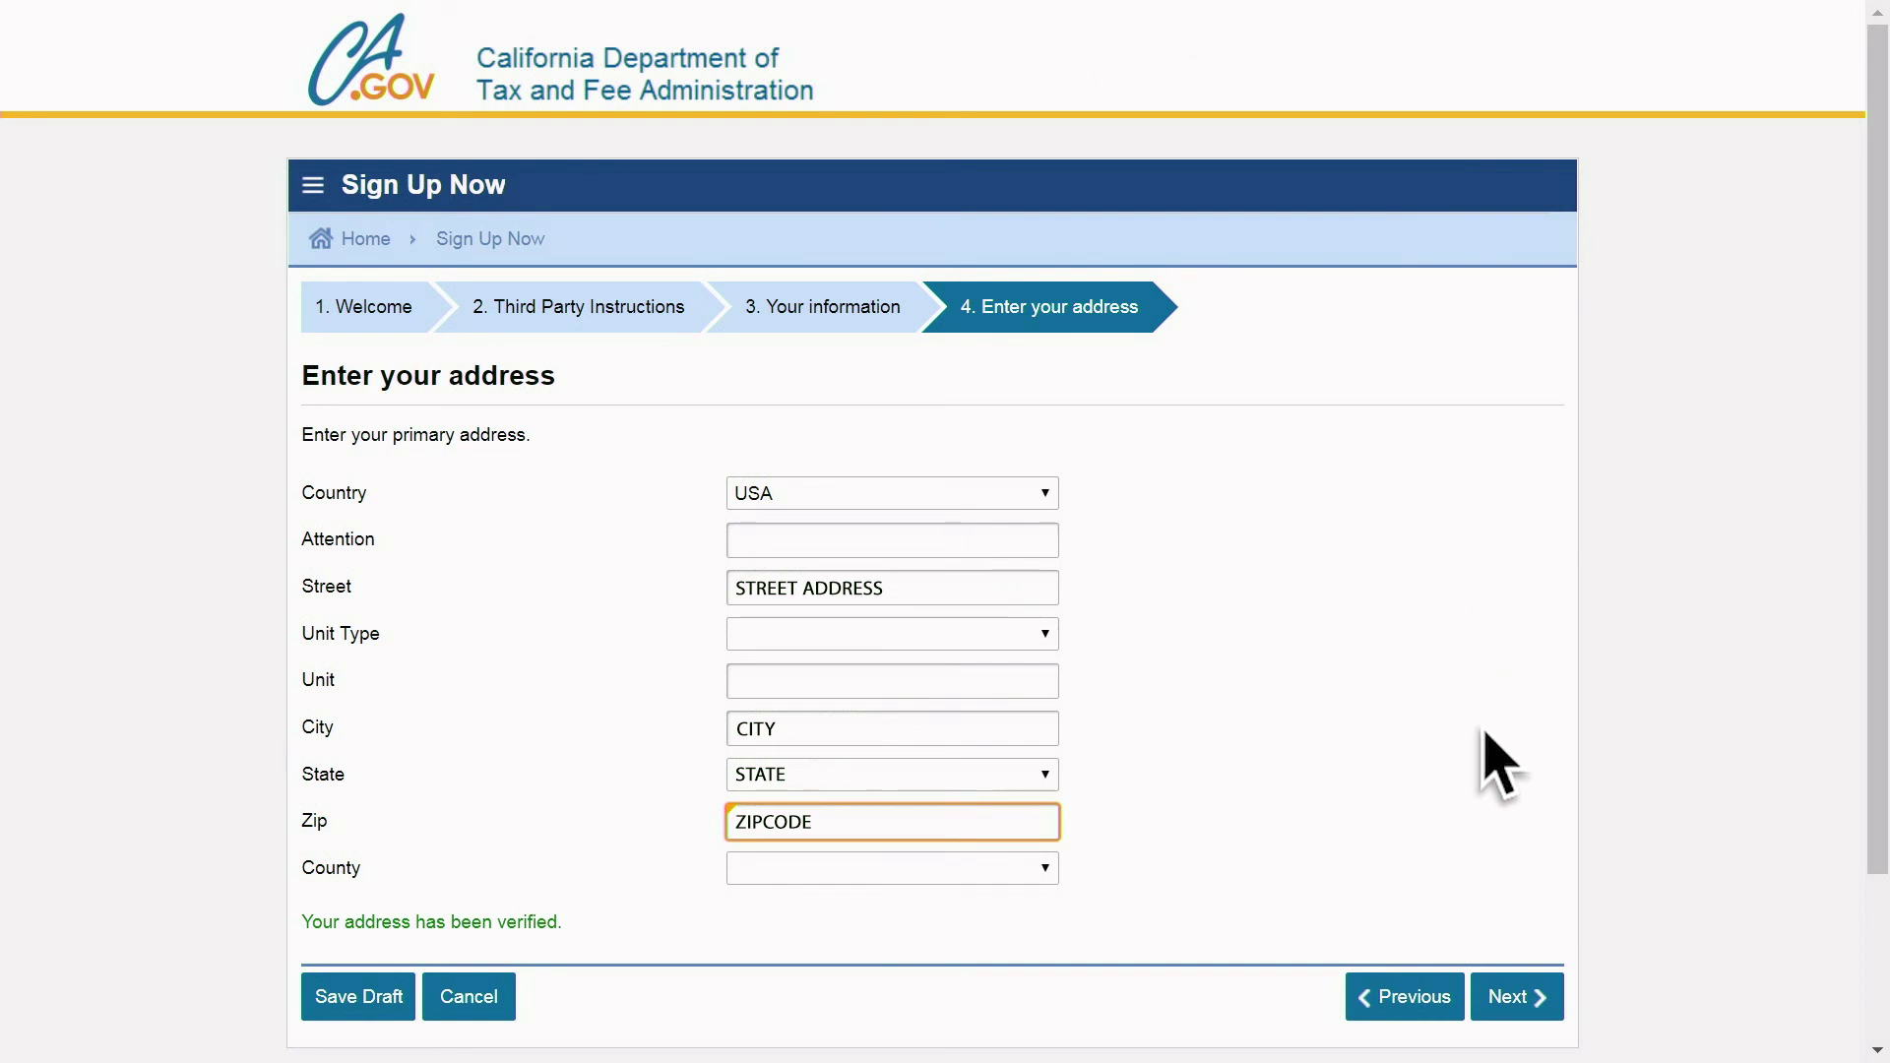
click(1522, 1000)
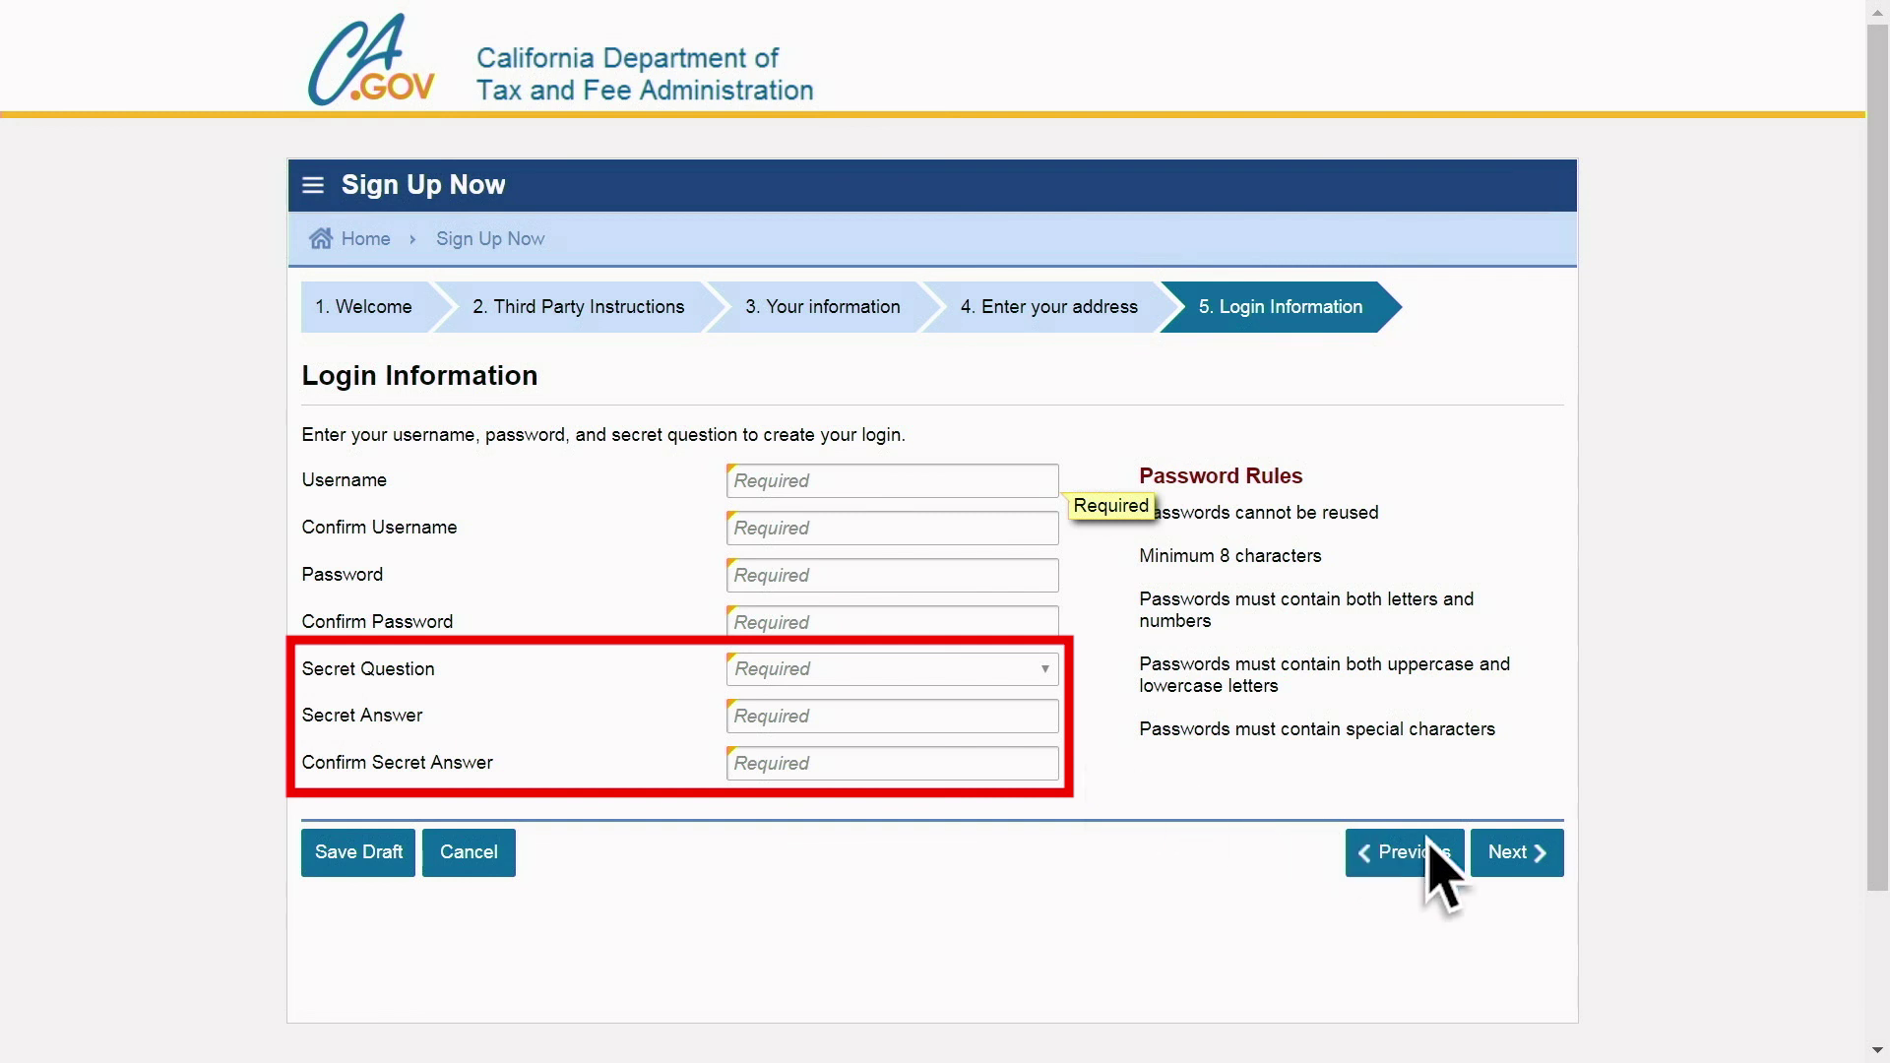
Complete the login information with username, password and secret question, and the contact information with e-mail and phone number.
click(1513, 859)
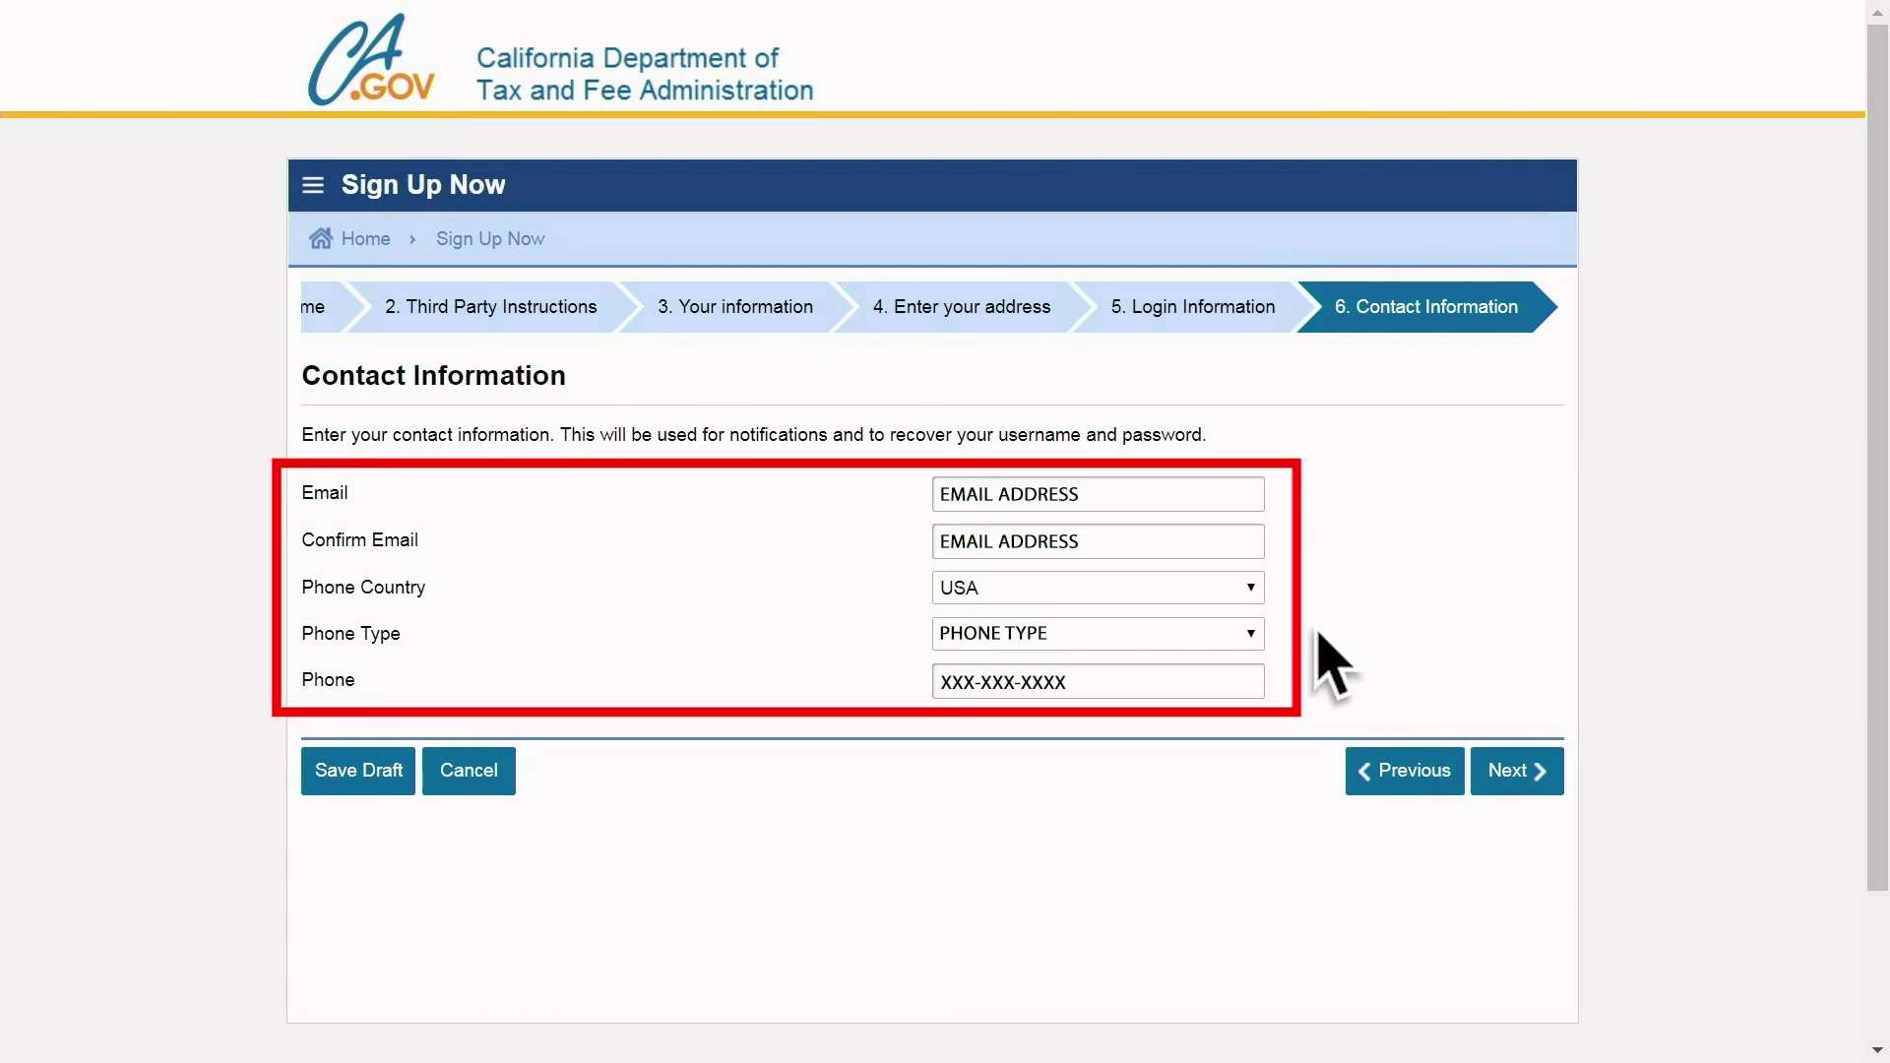
click(1513, 771)
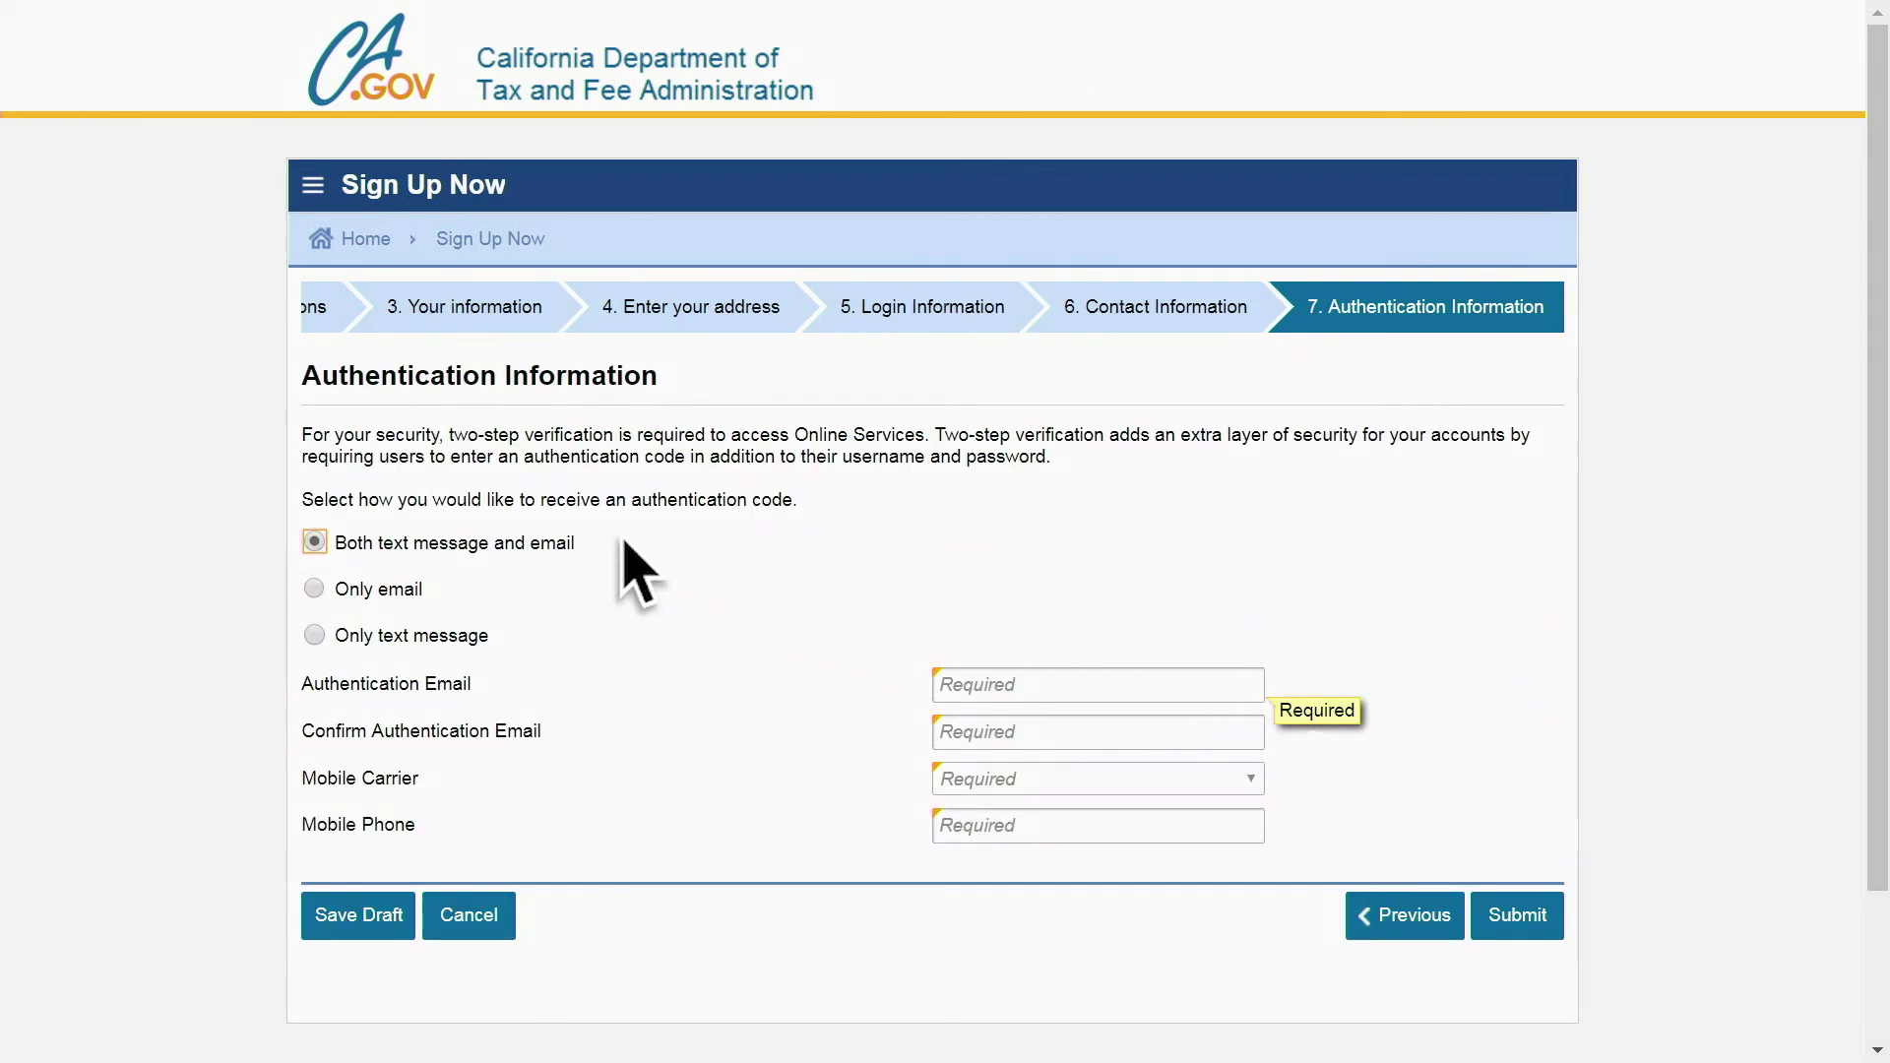
Choose to receive authentication codes only by text message, provide the mobile carrier and phone, and submit the sign-up.
click(464, 636)
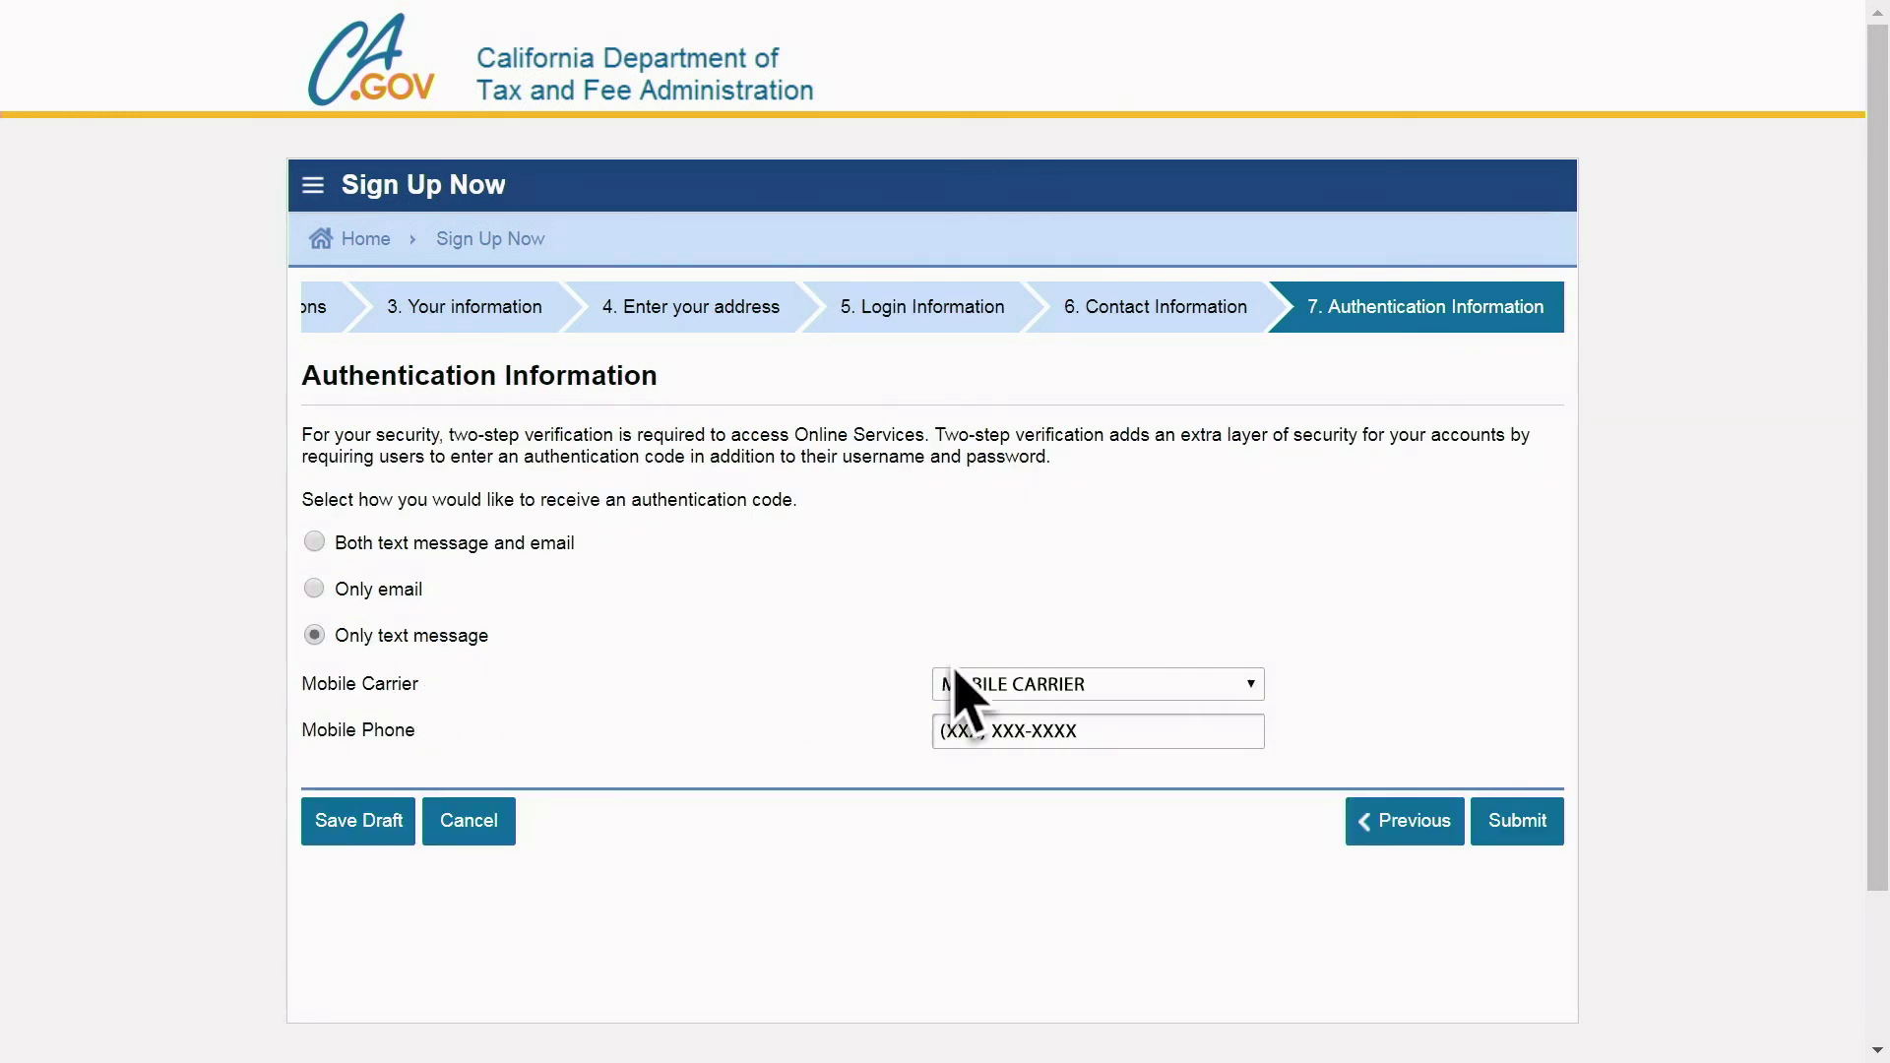
click(1253, 686)
click(1486, 823)
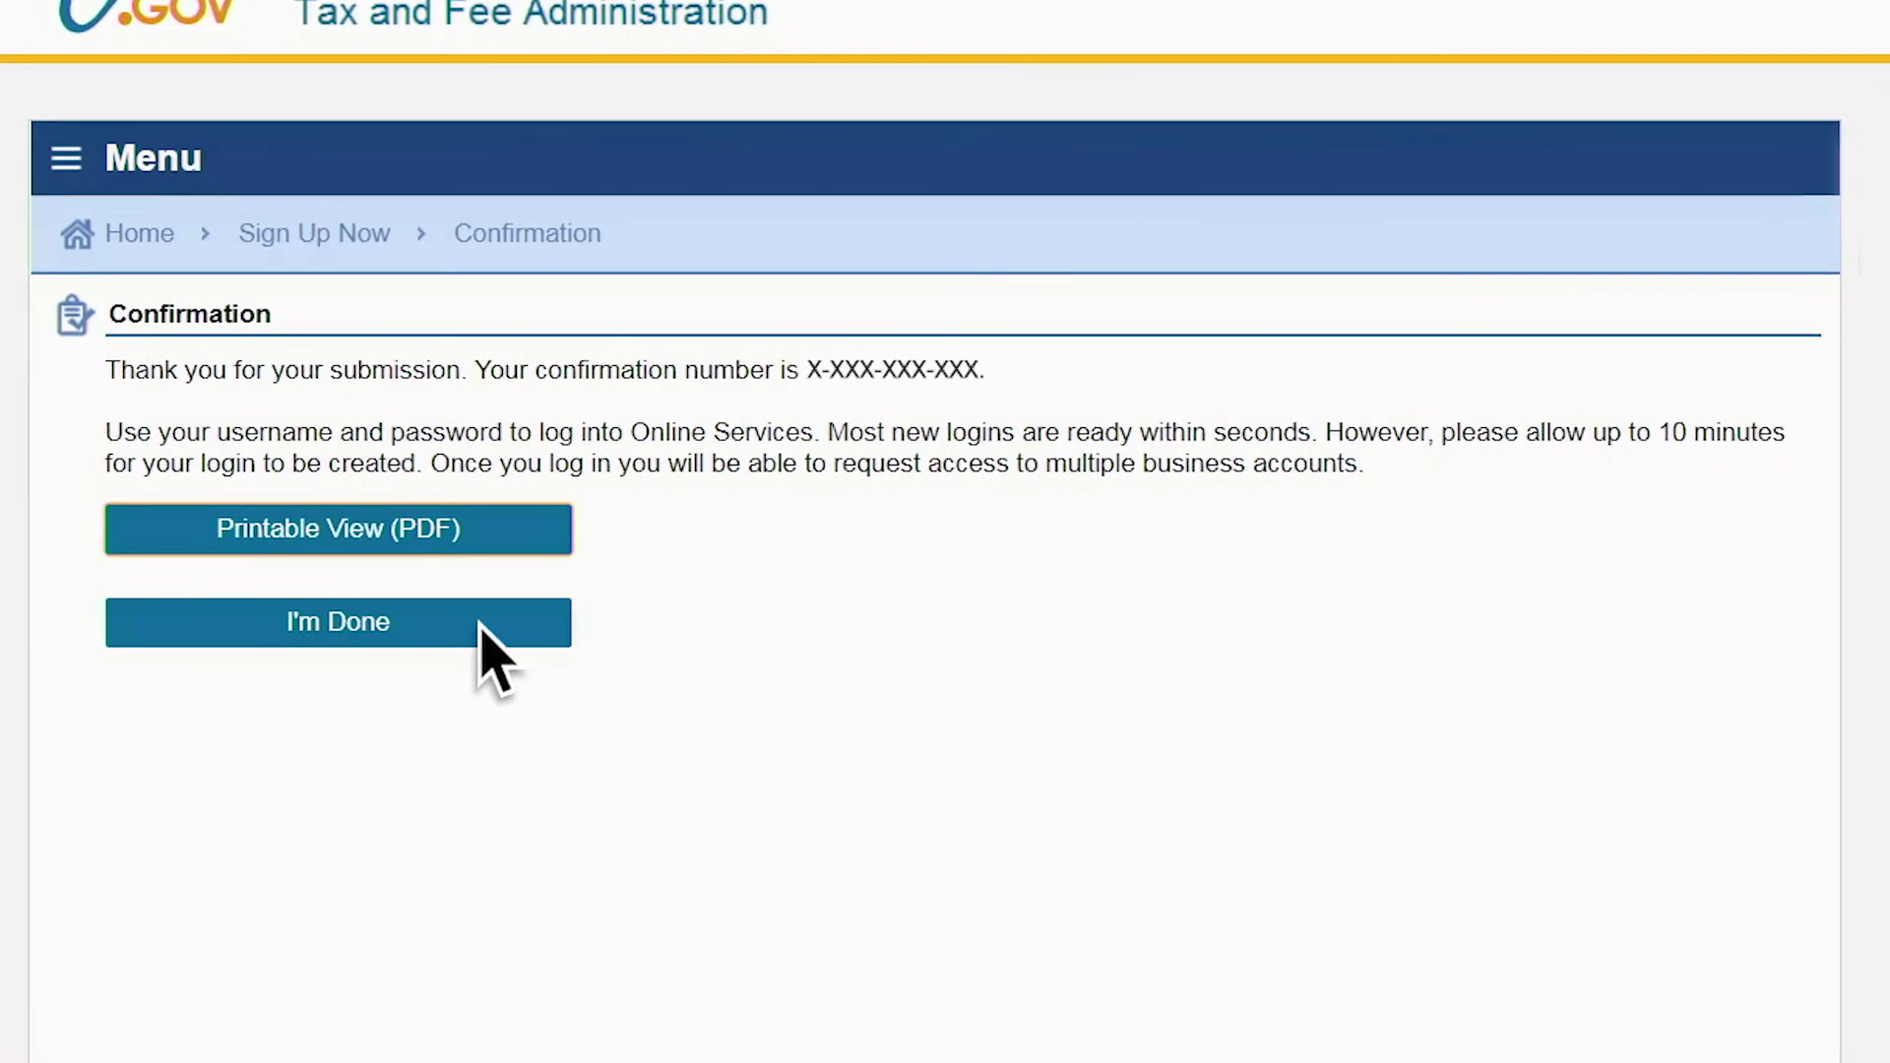
click(480, 624)
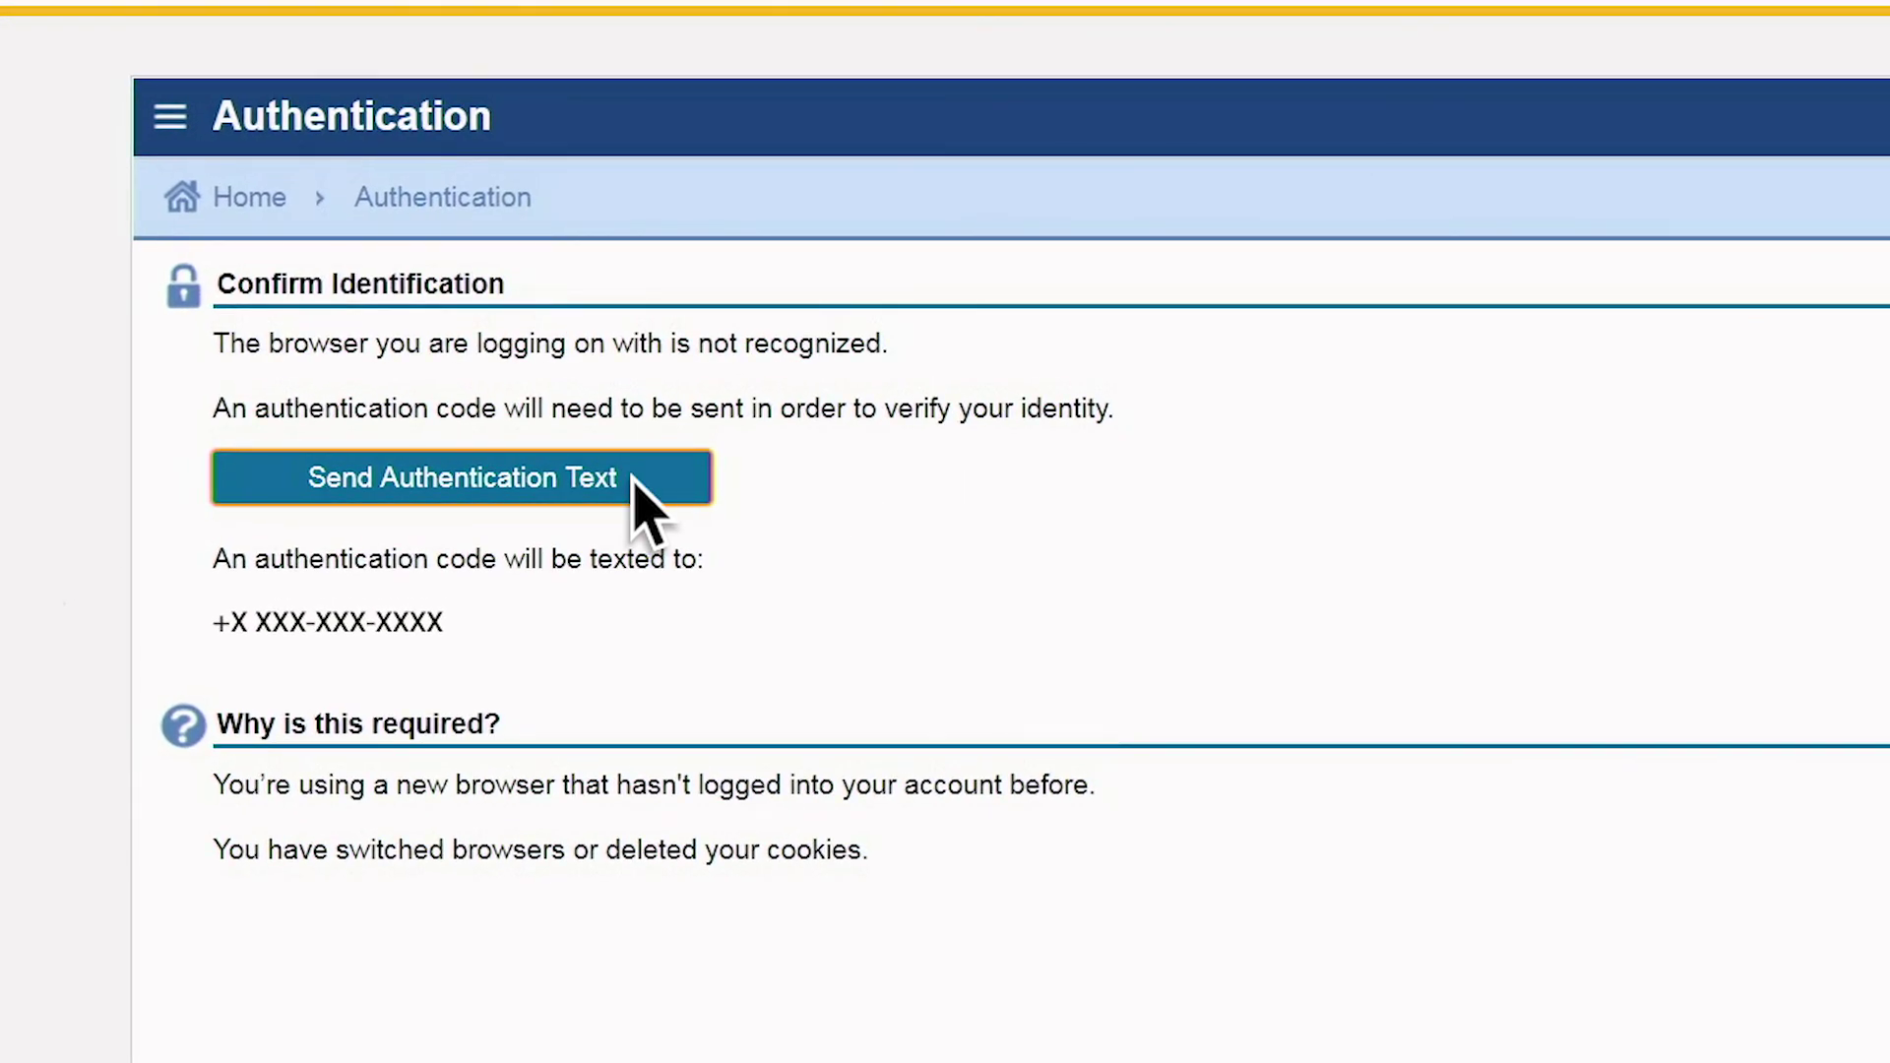
Request the authentication text, enter the authentication code, set the browser as trusted, and log on.
click(638, 482)
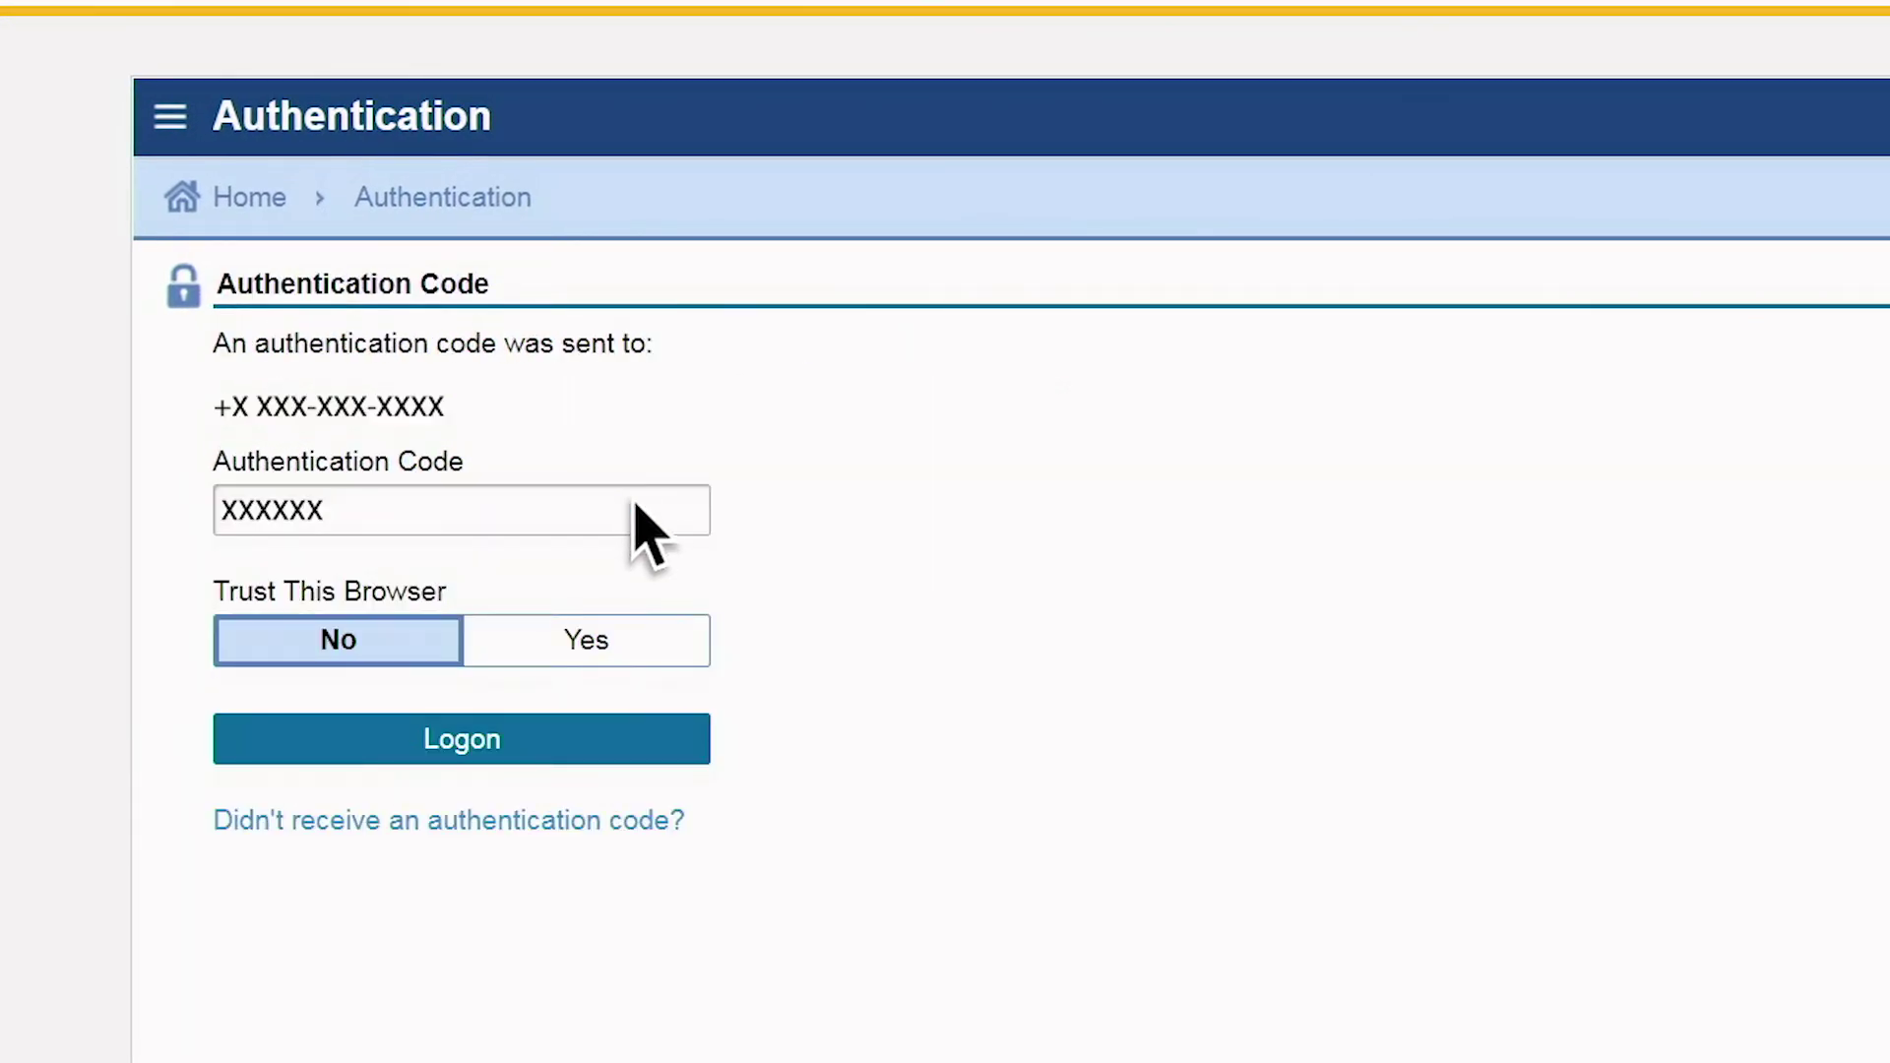
click(640, 645)
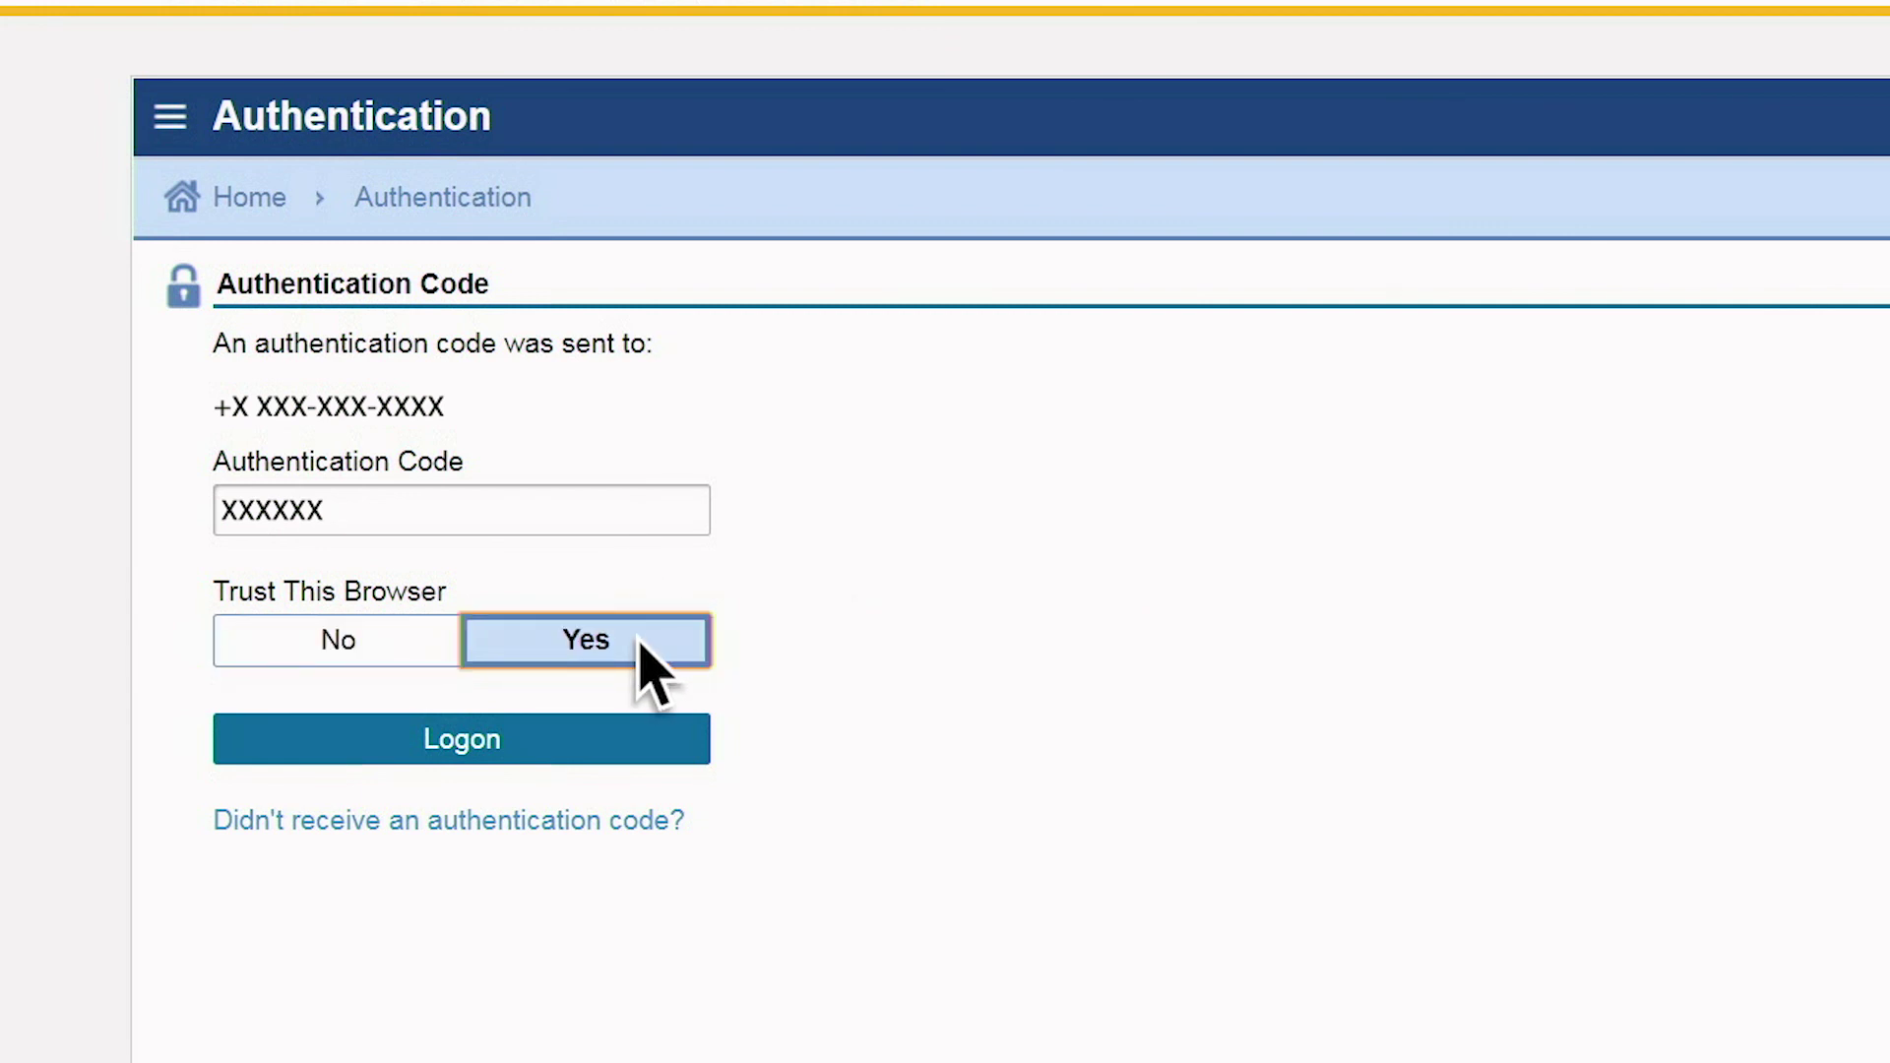
click(528, 756)
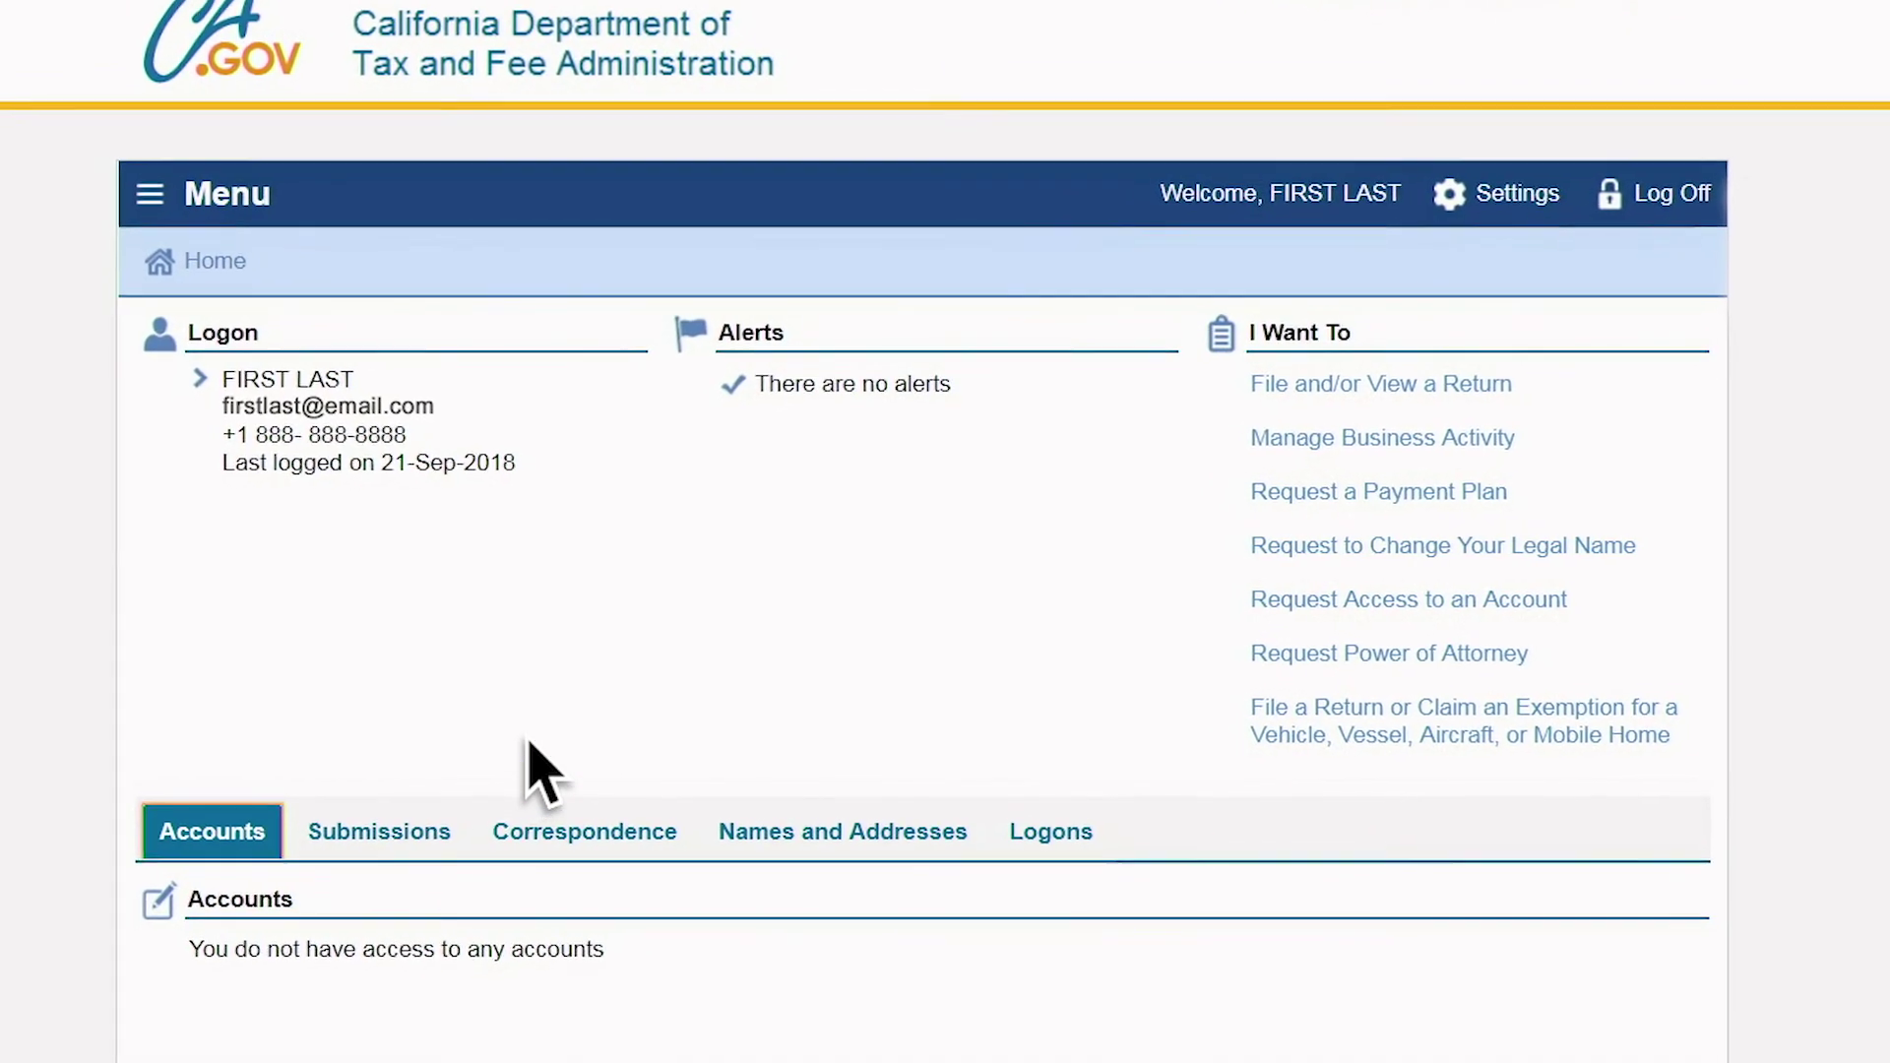
Start an account access request as a third party delegate and answer No to having received a security code.
click(1343, 605)
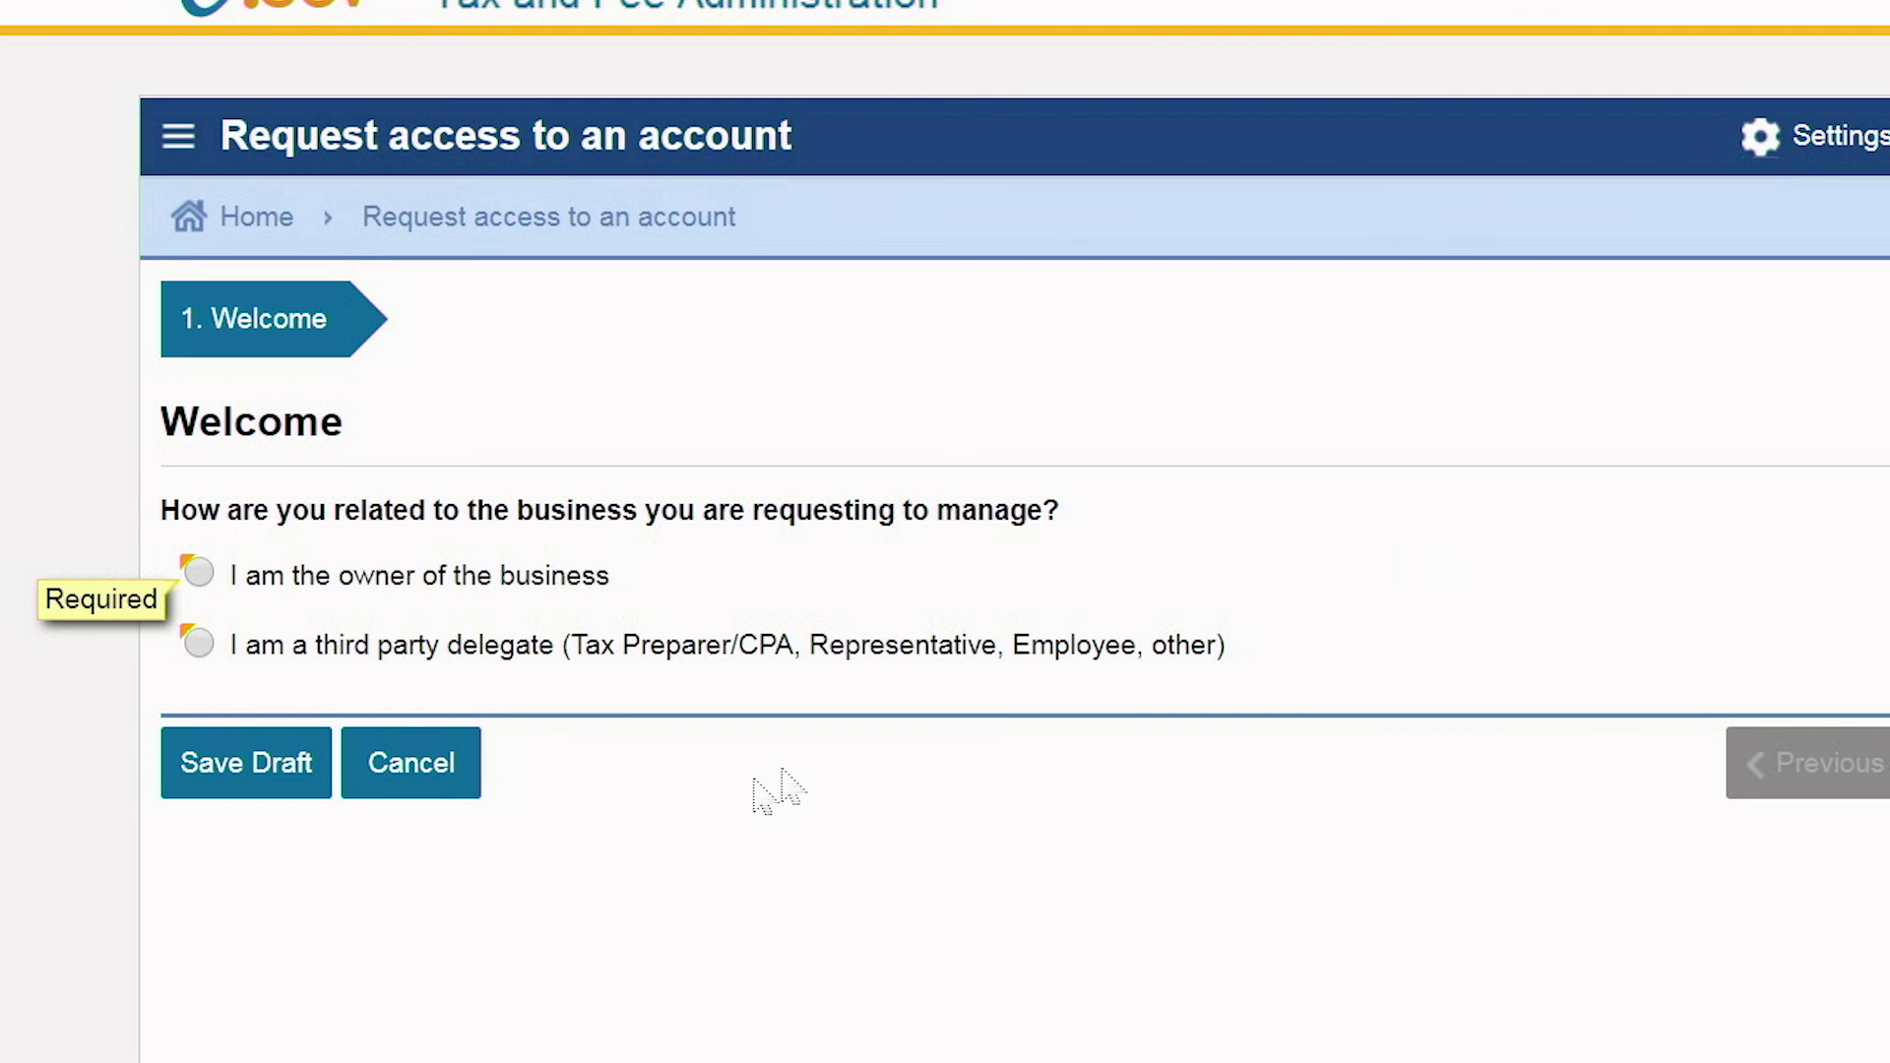
click(841, 652)
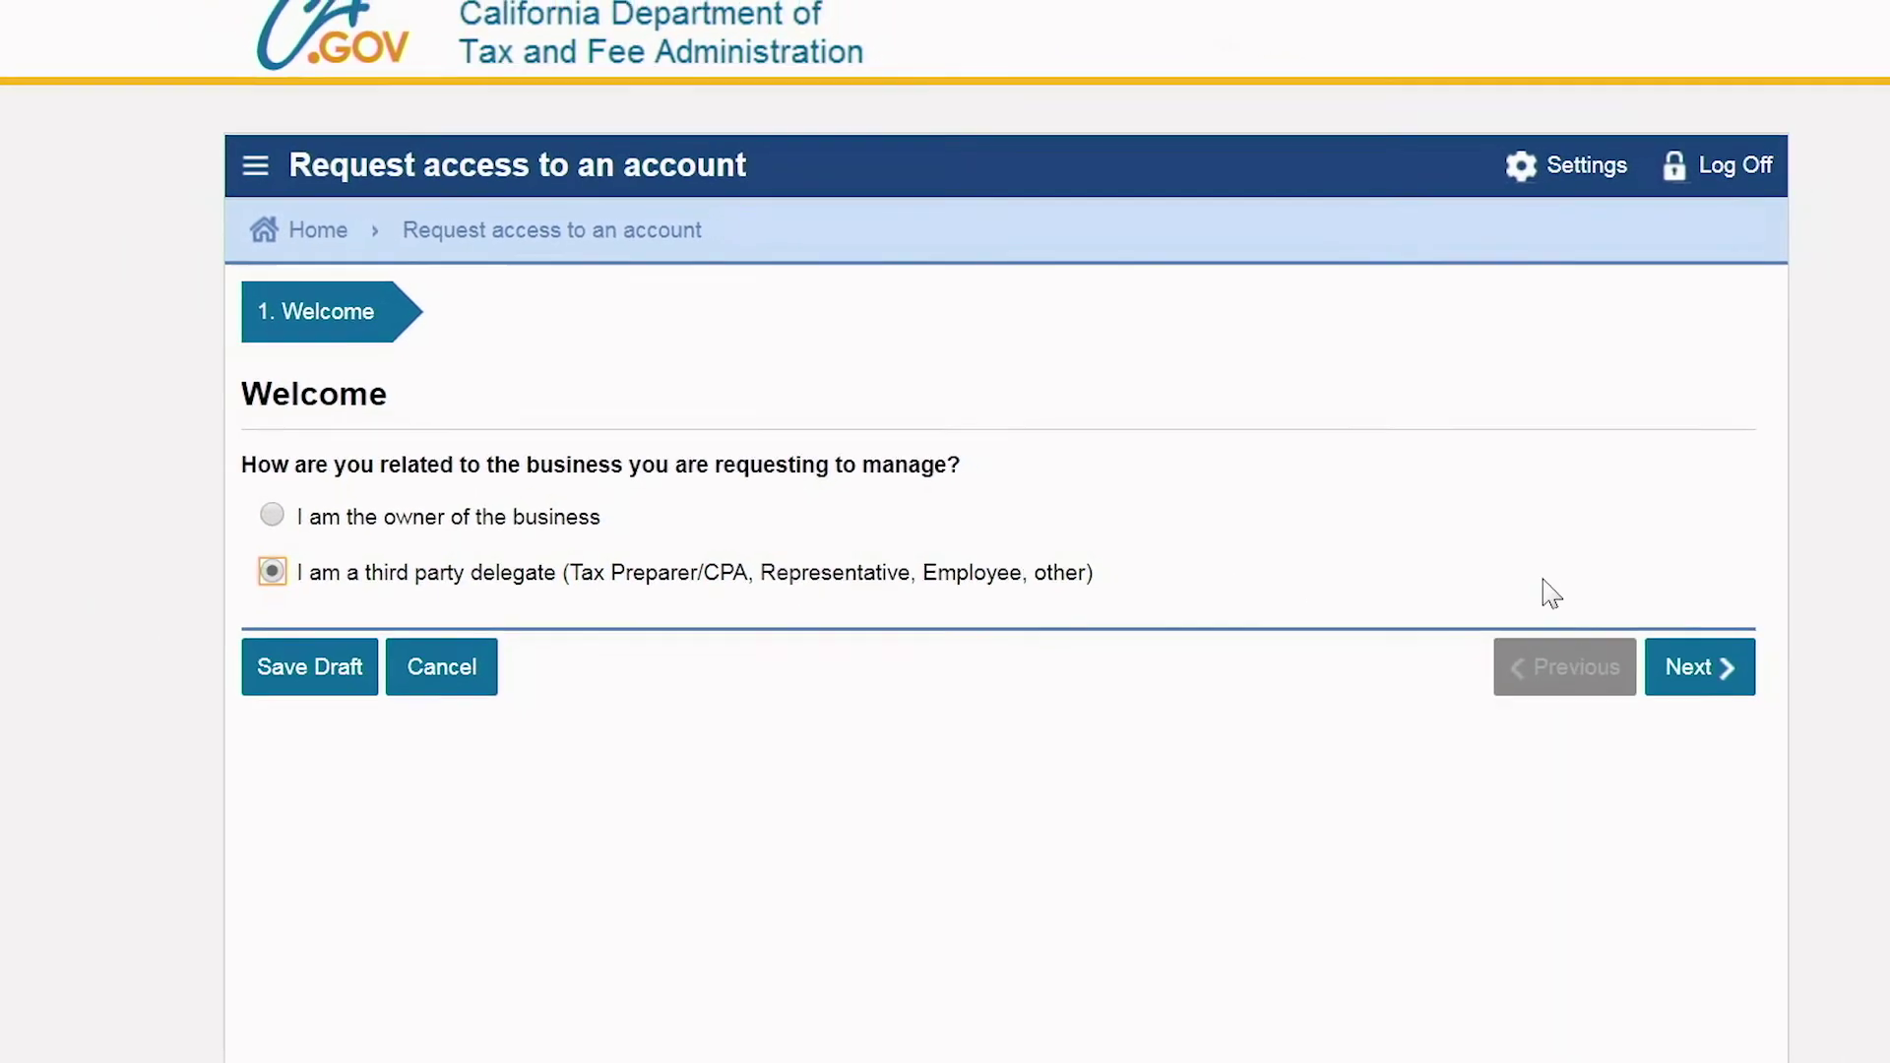
click(1505, 603)
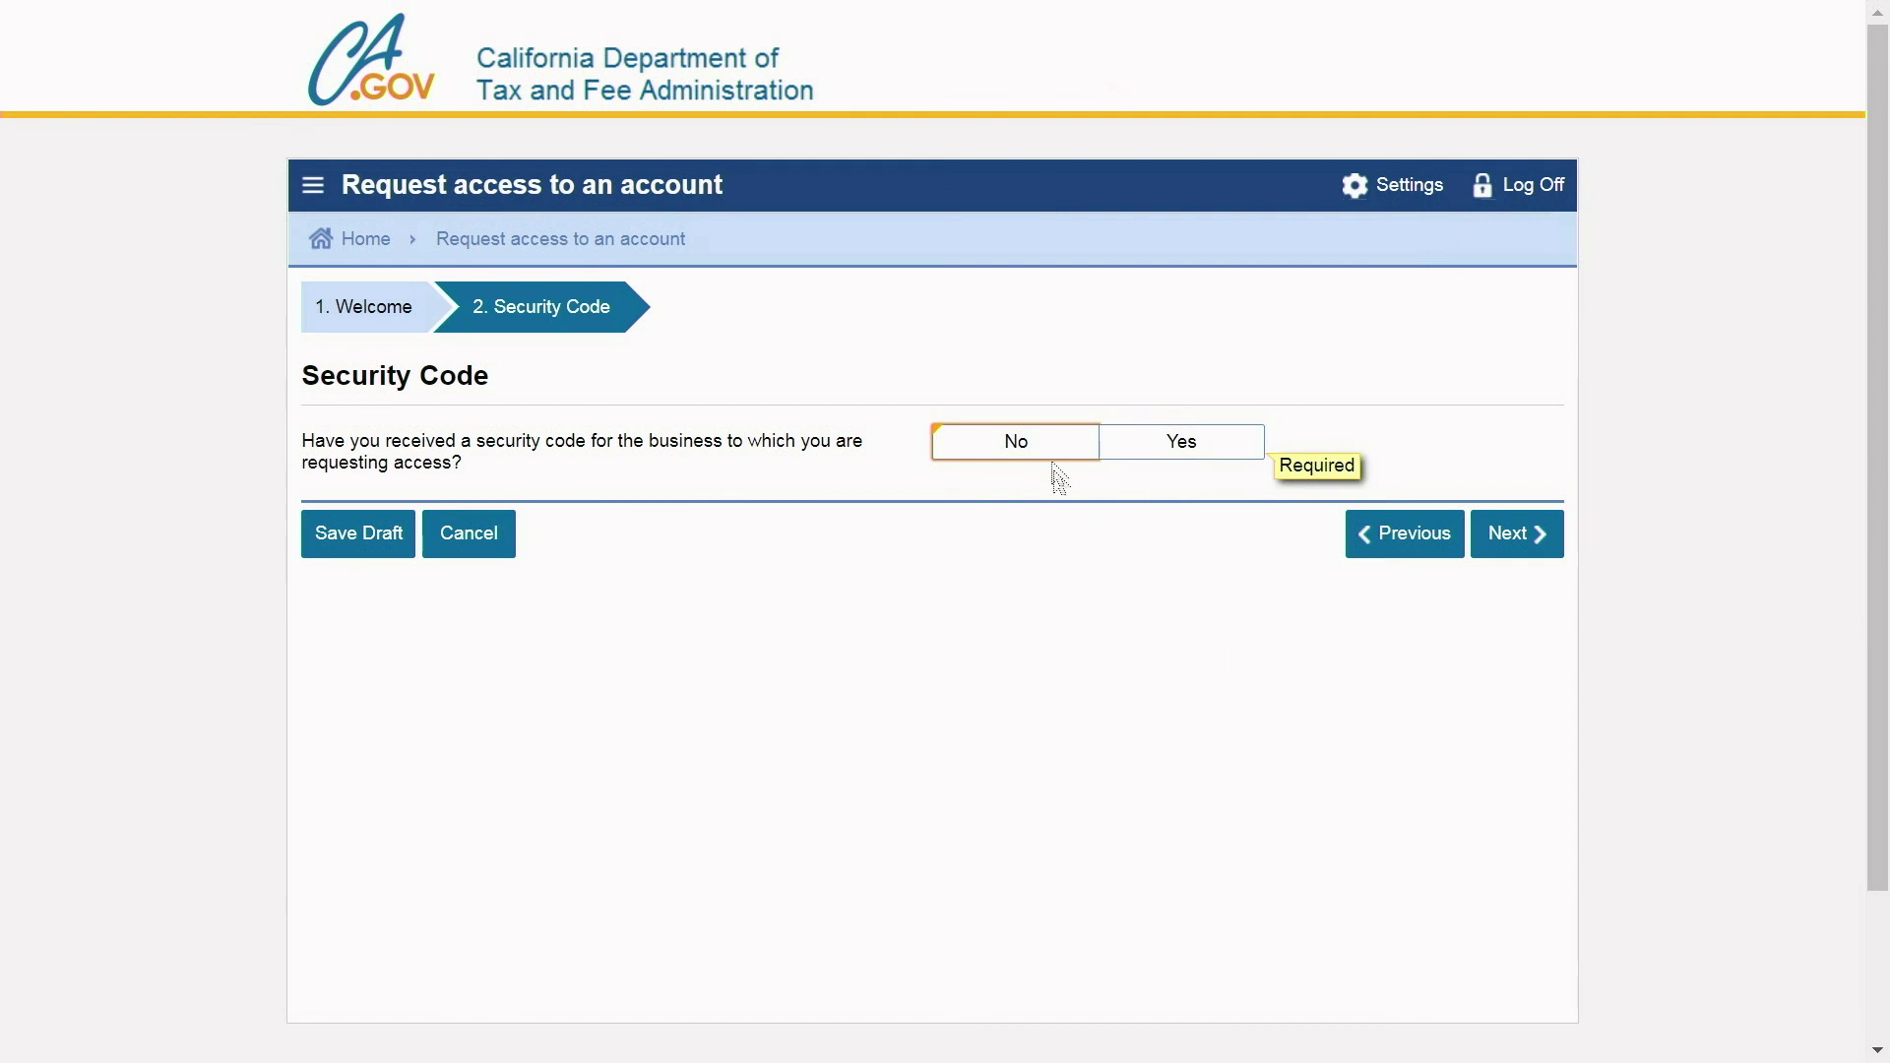
click(988, 451)
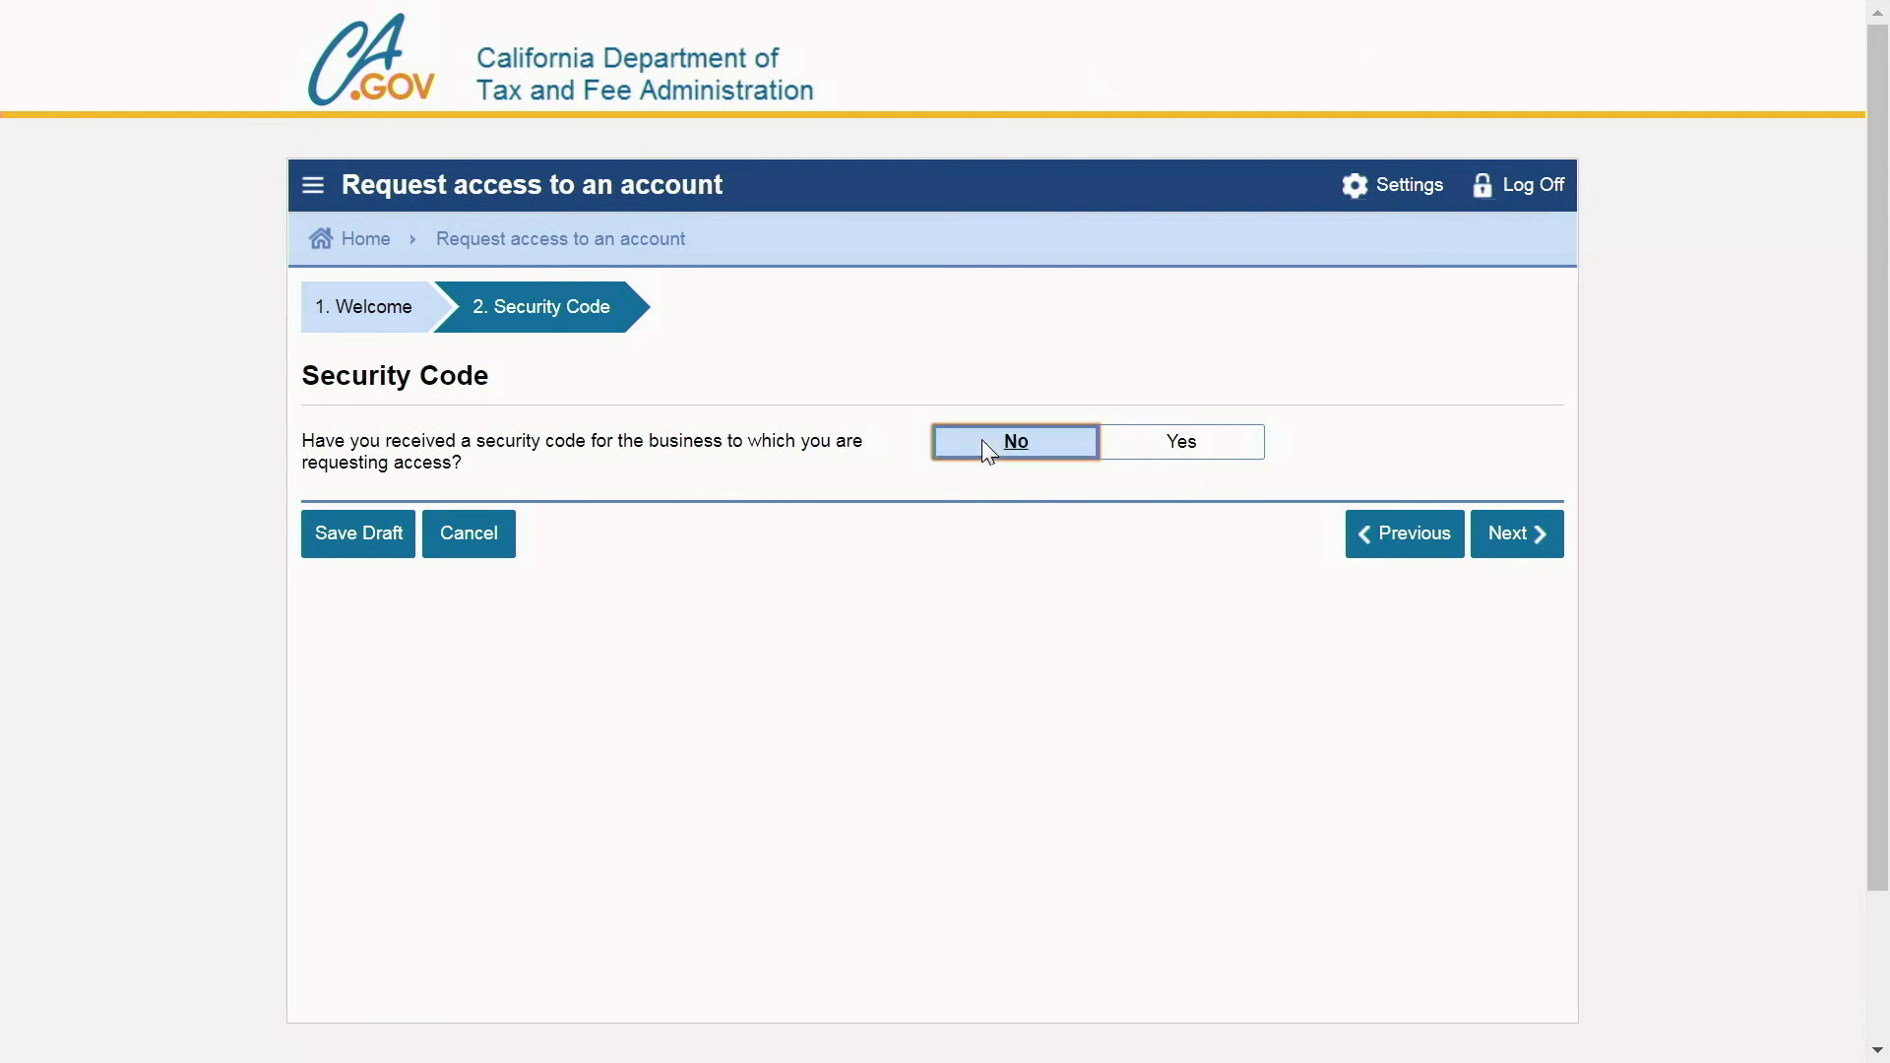
click(1517, 534)
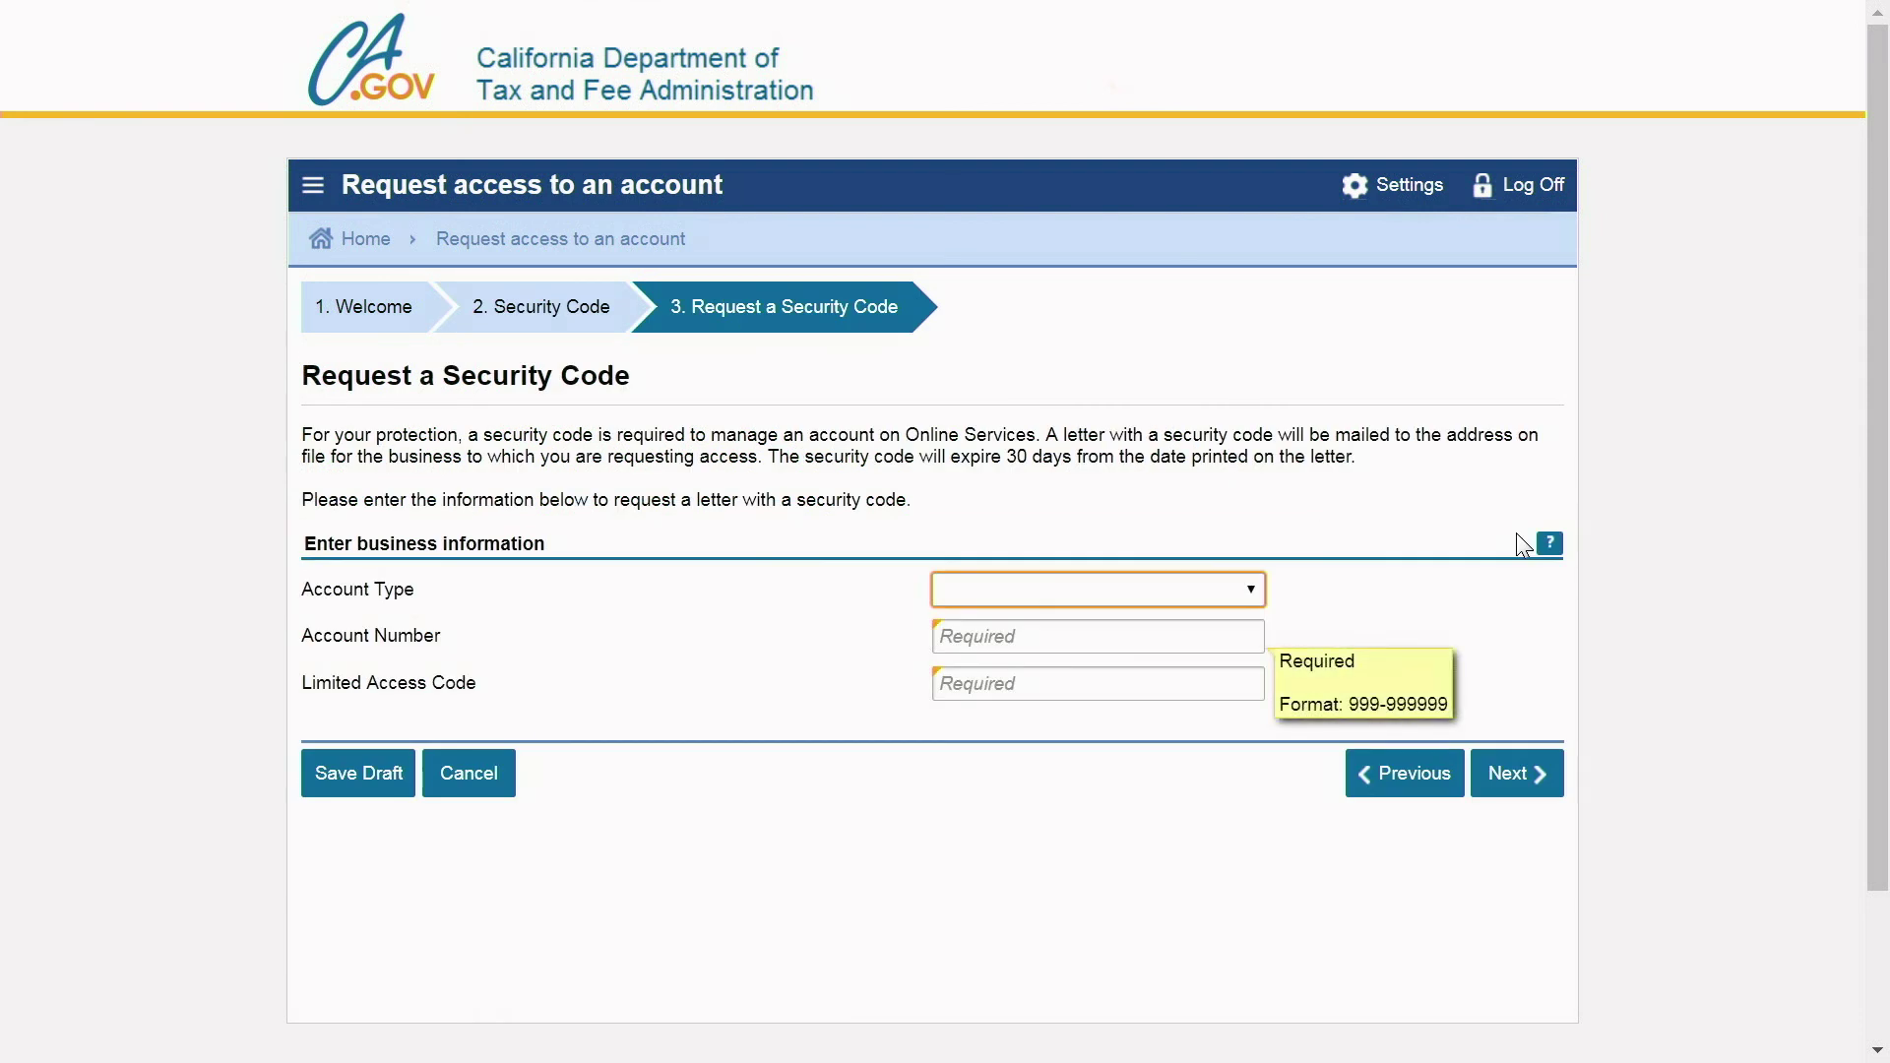
Complete the security code request with the Sales and Use Tax account type, account number and limited access code.
click(1122, 590)
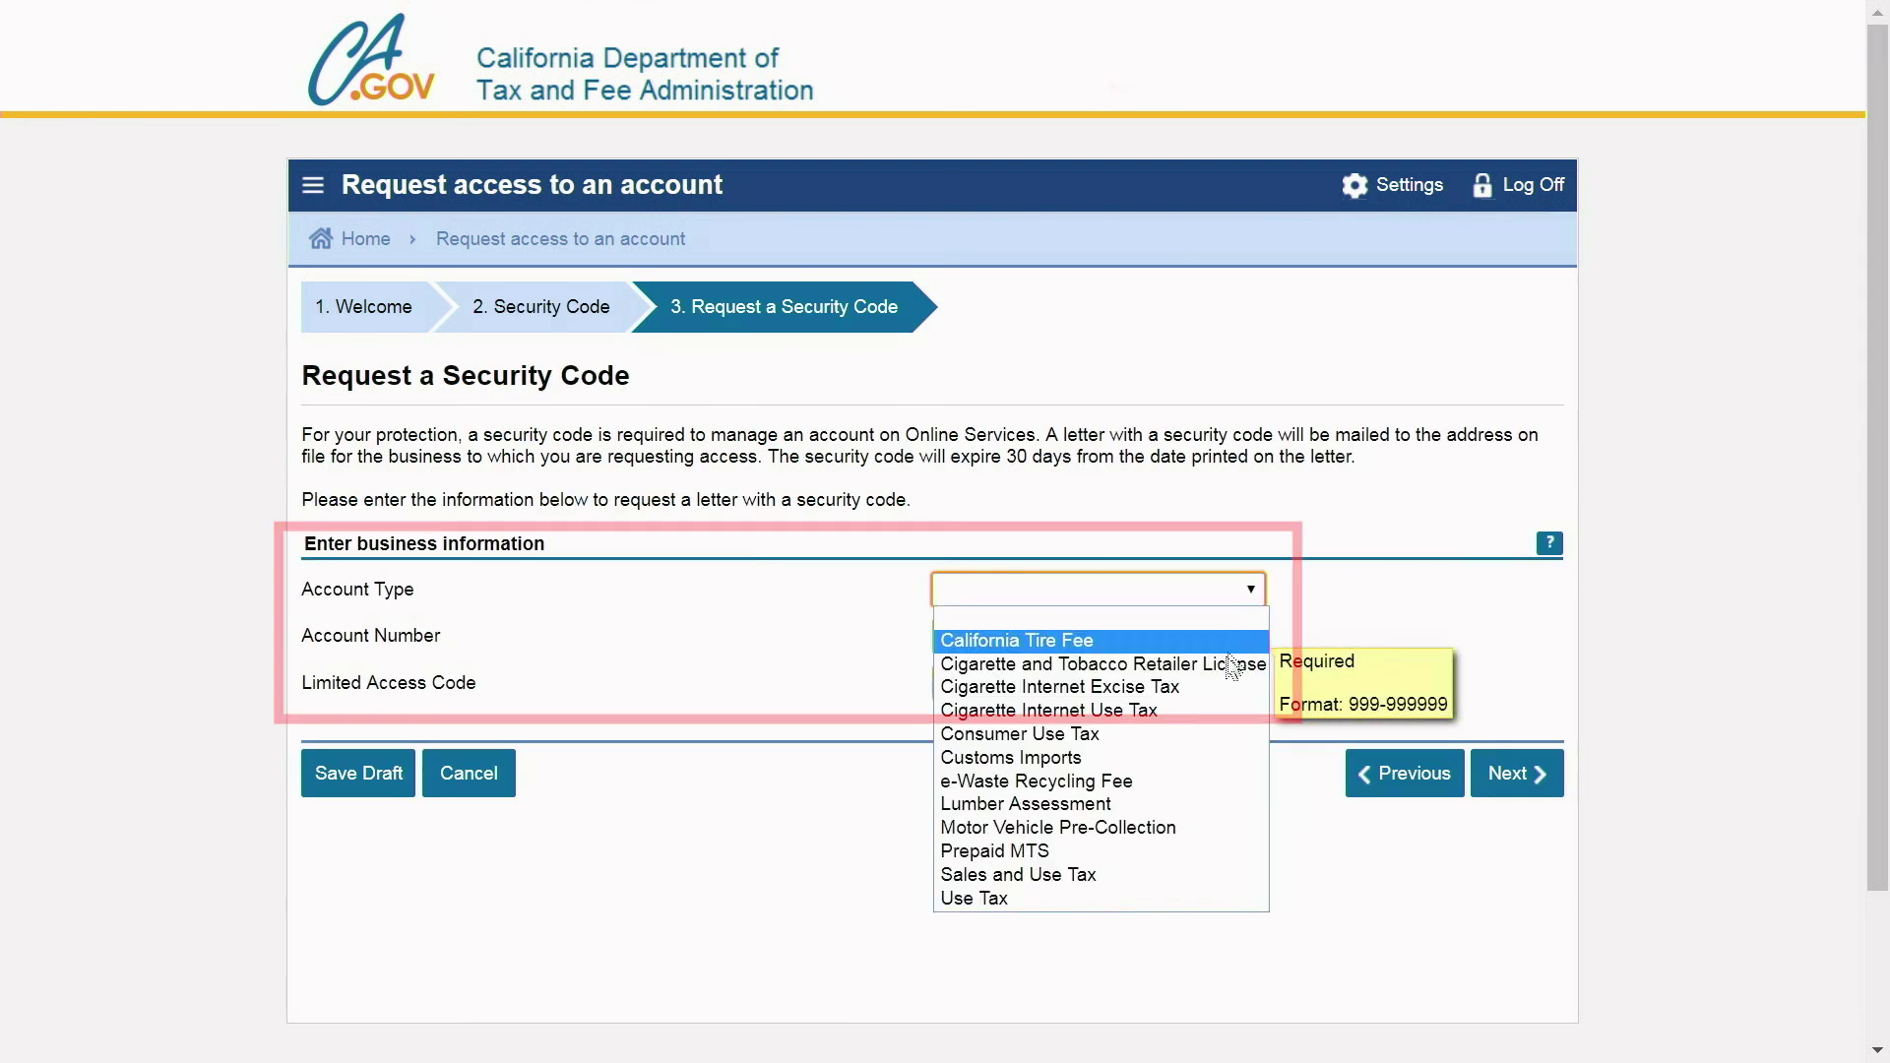
click(1138, 874)
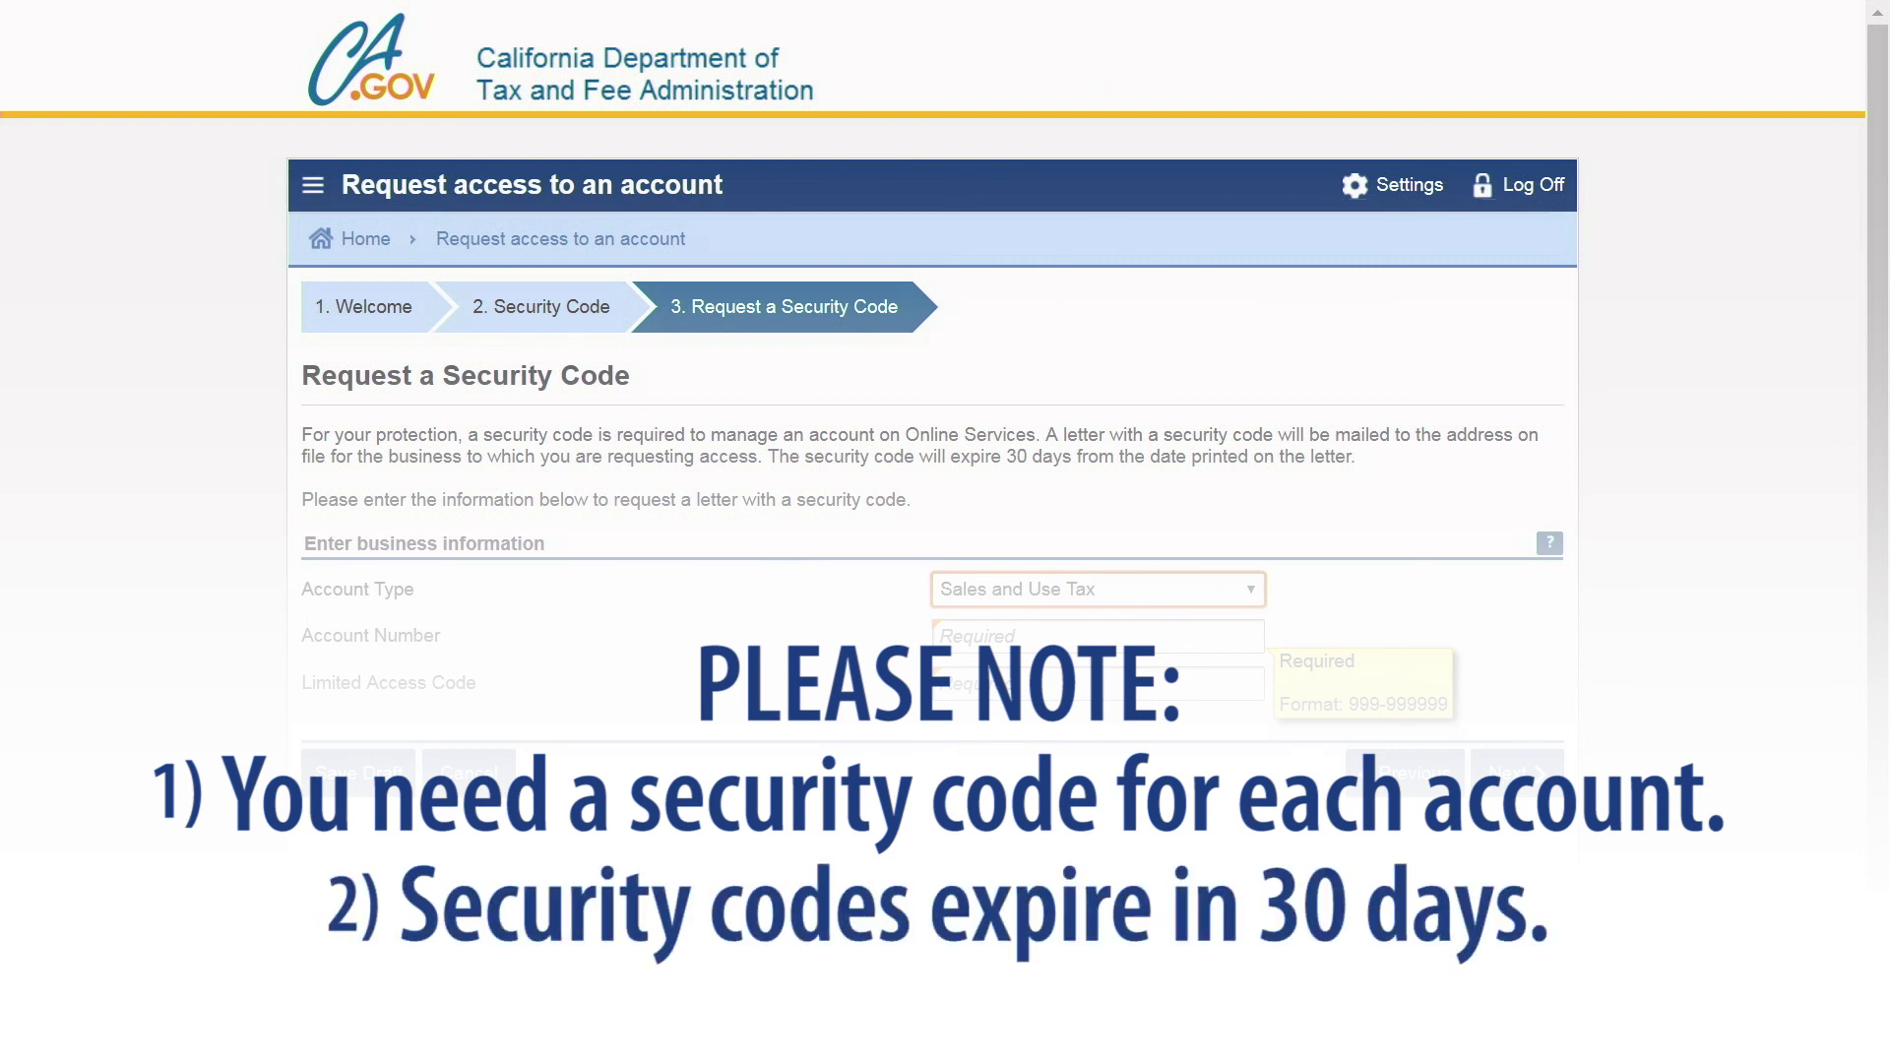
click(1512, 777)
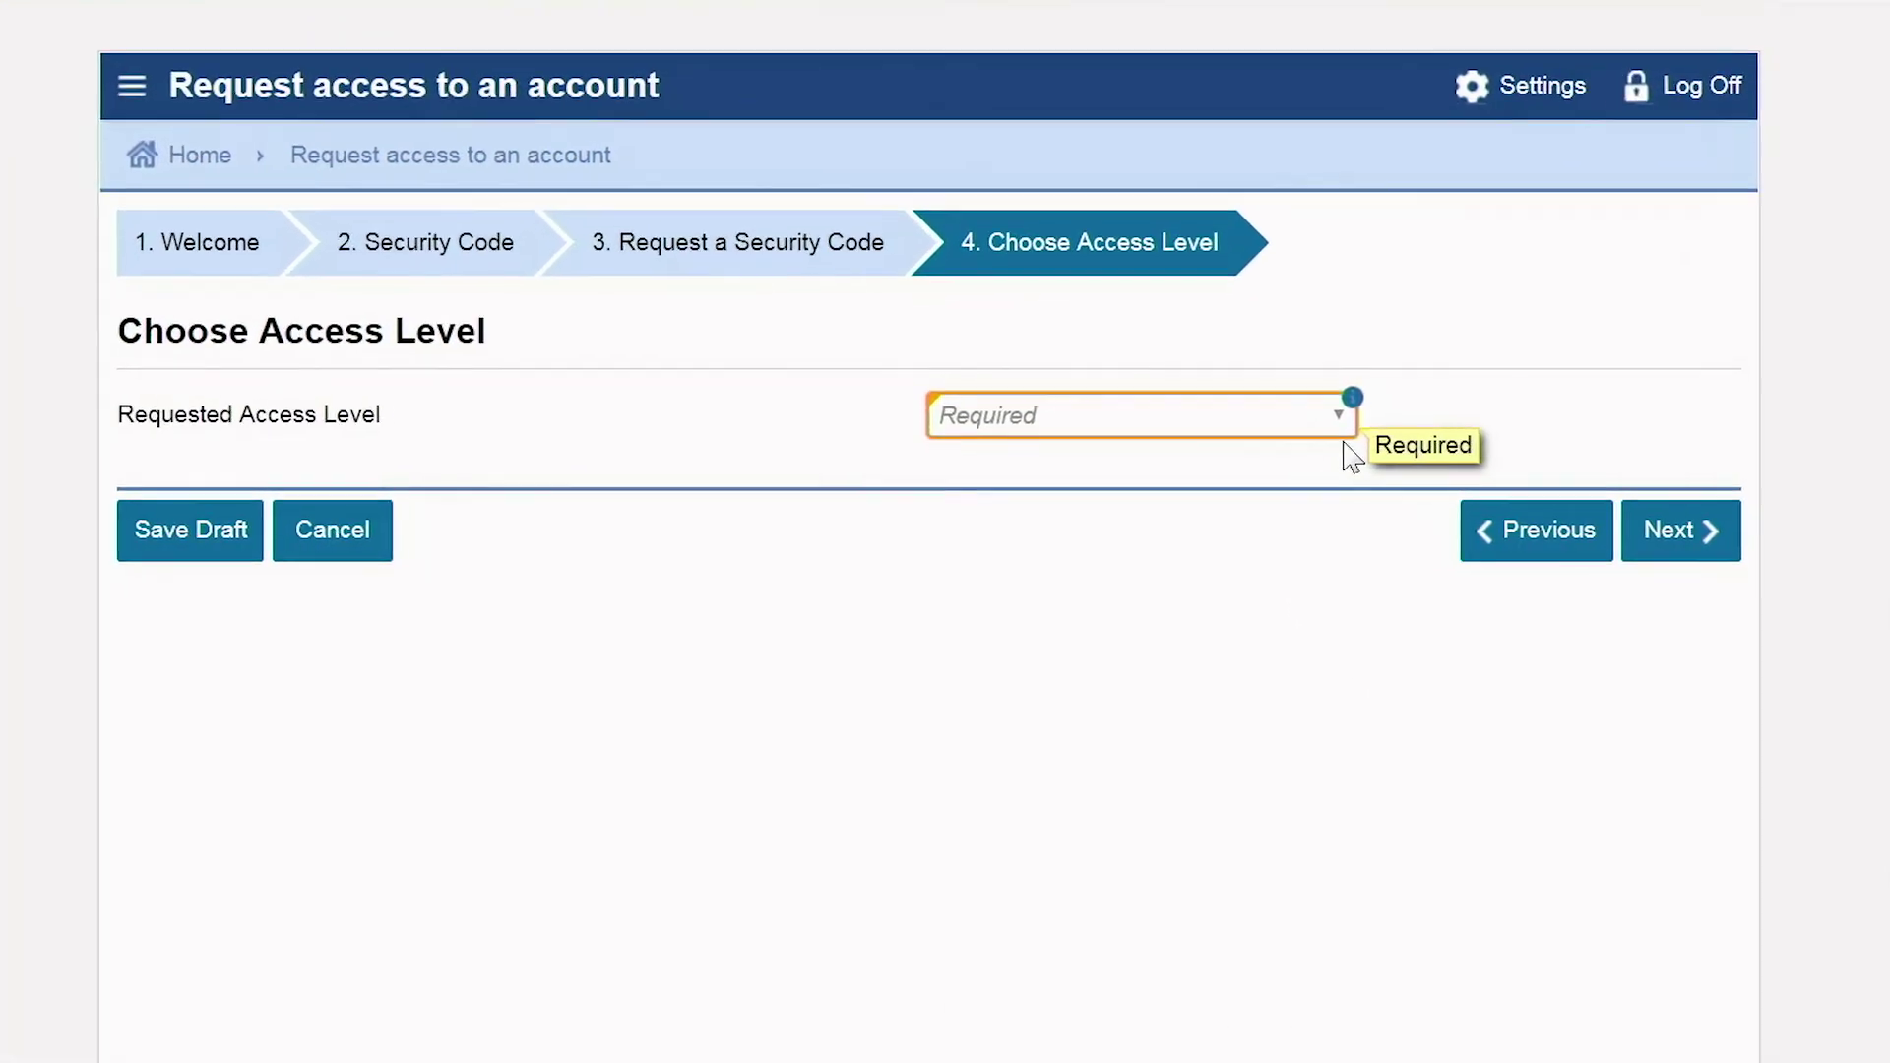
Set the requested access level to All Access, submit the security code request, and close the confirmation.
click(1345, 418)
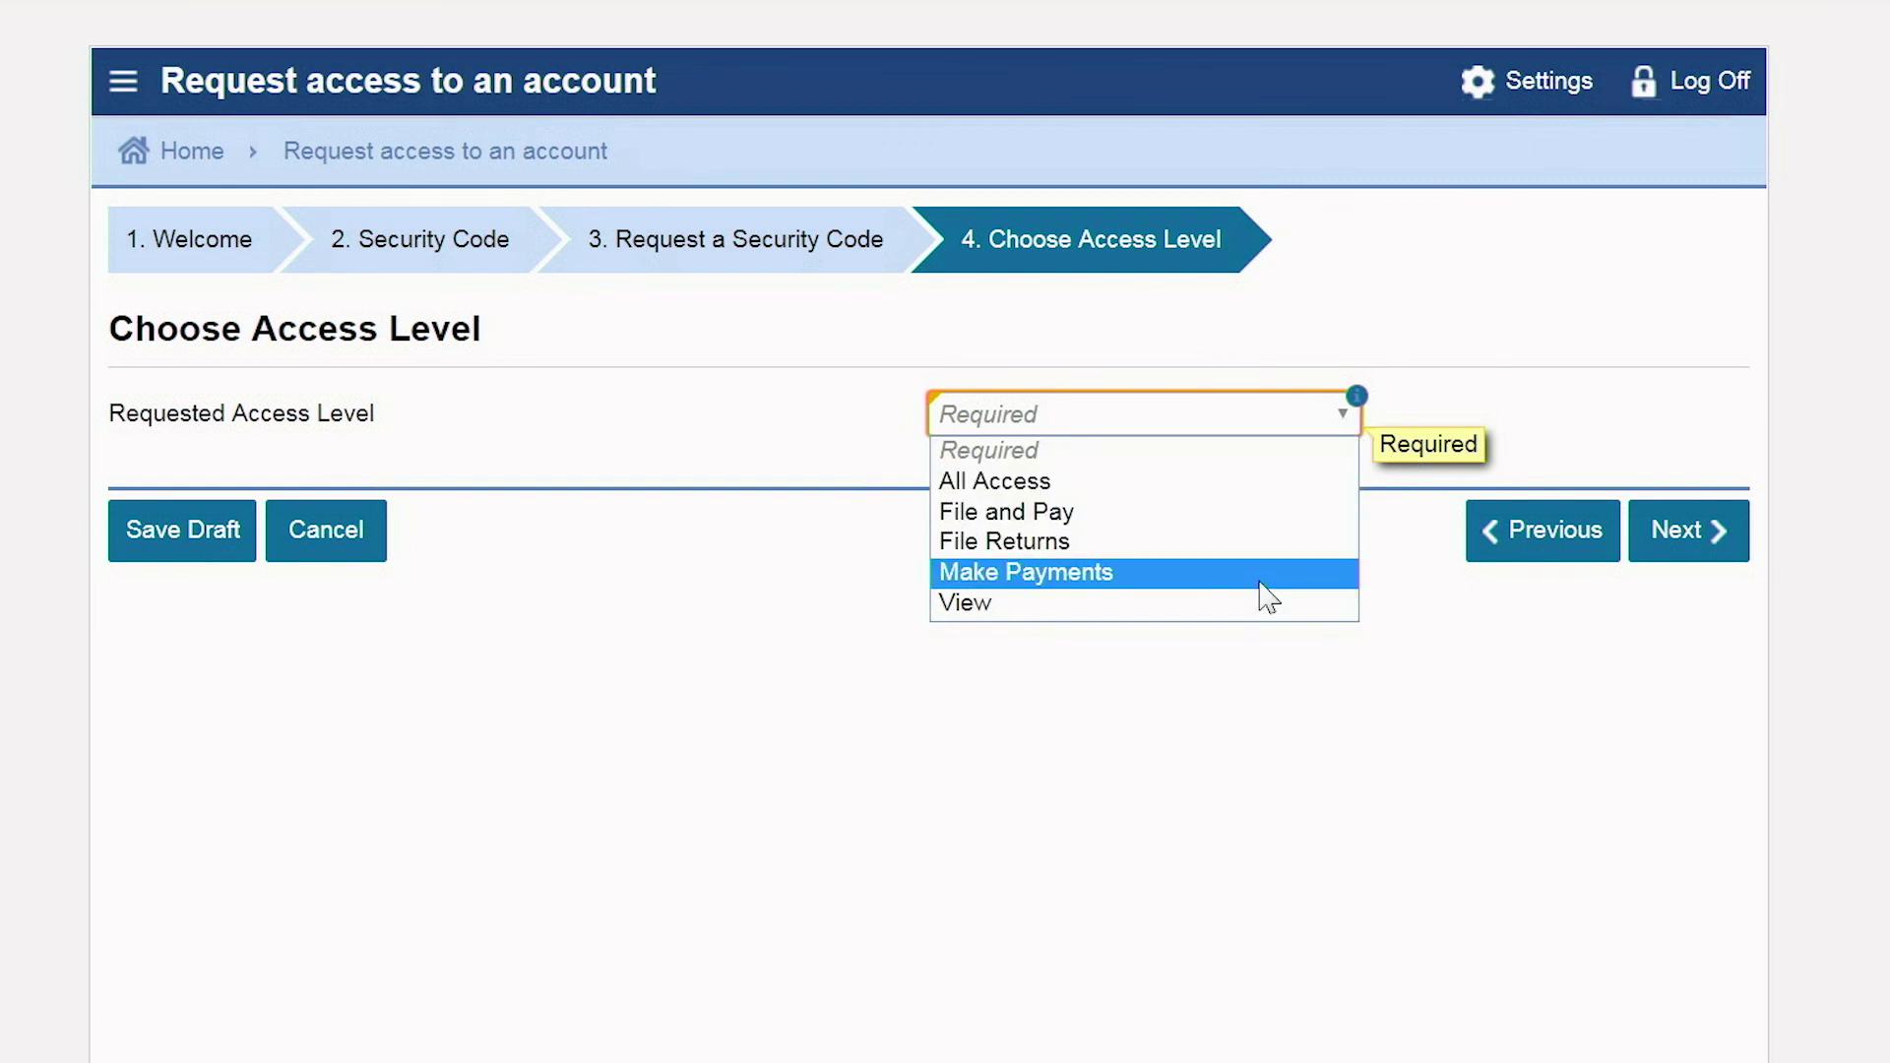
click(1290, 482)
click(1686, 536)
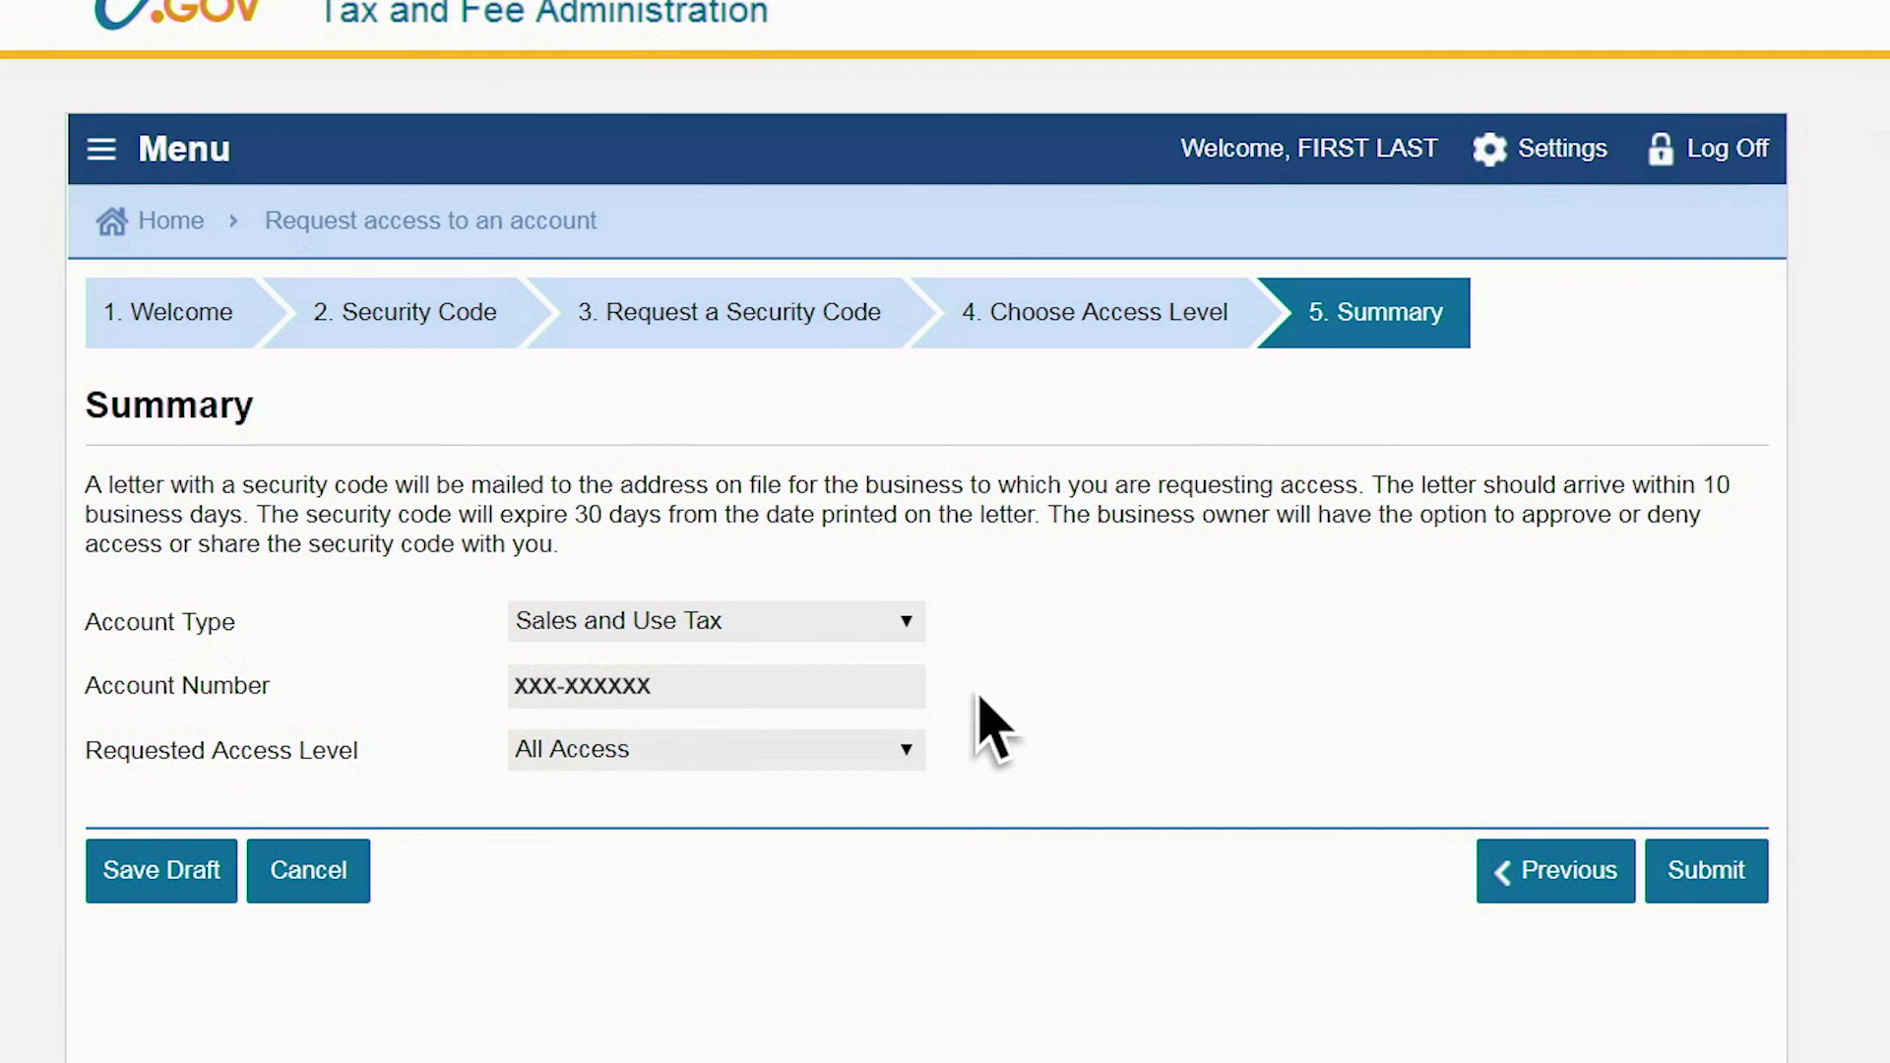
click(1706, 871)
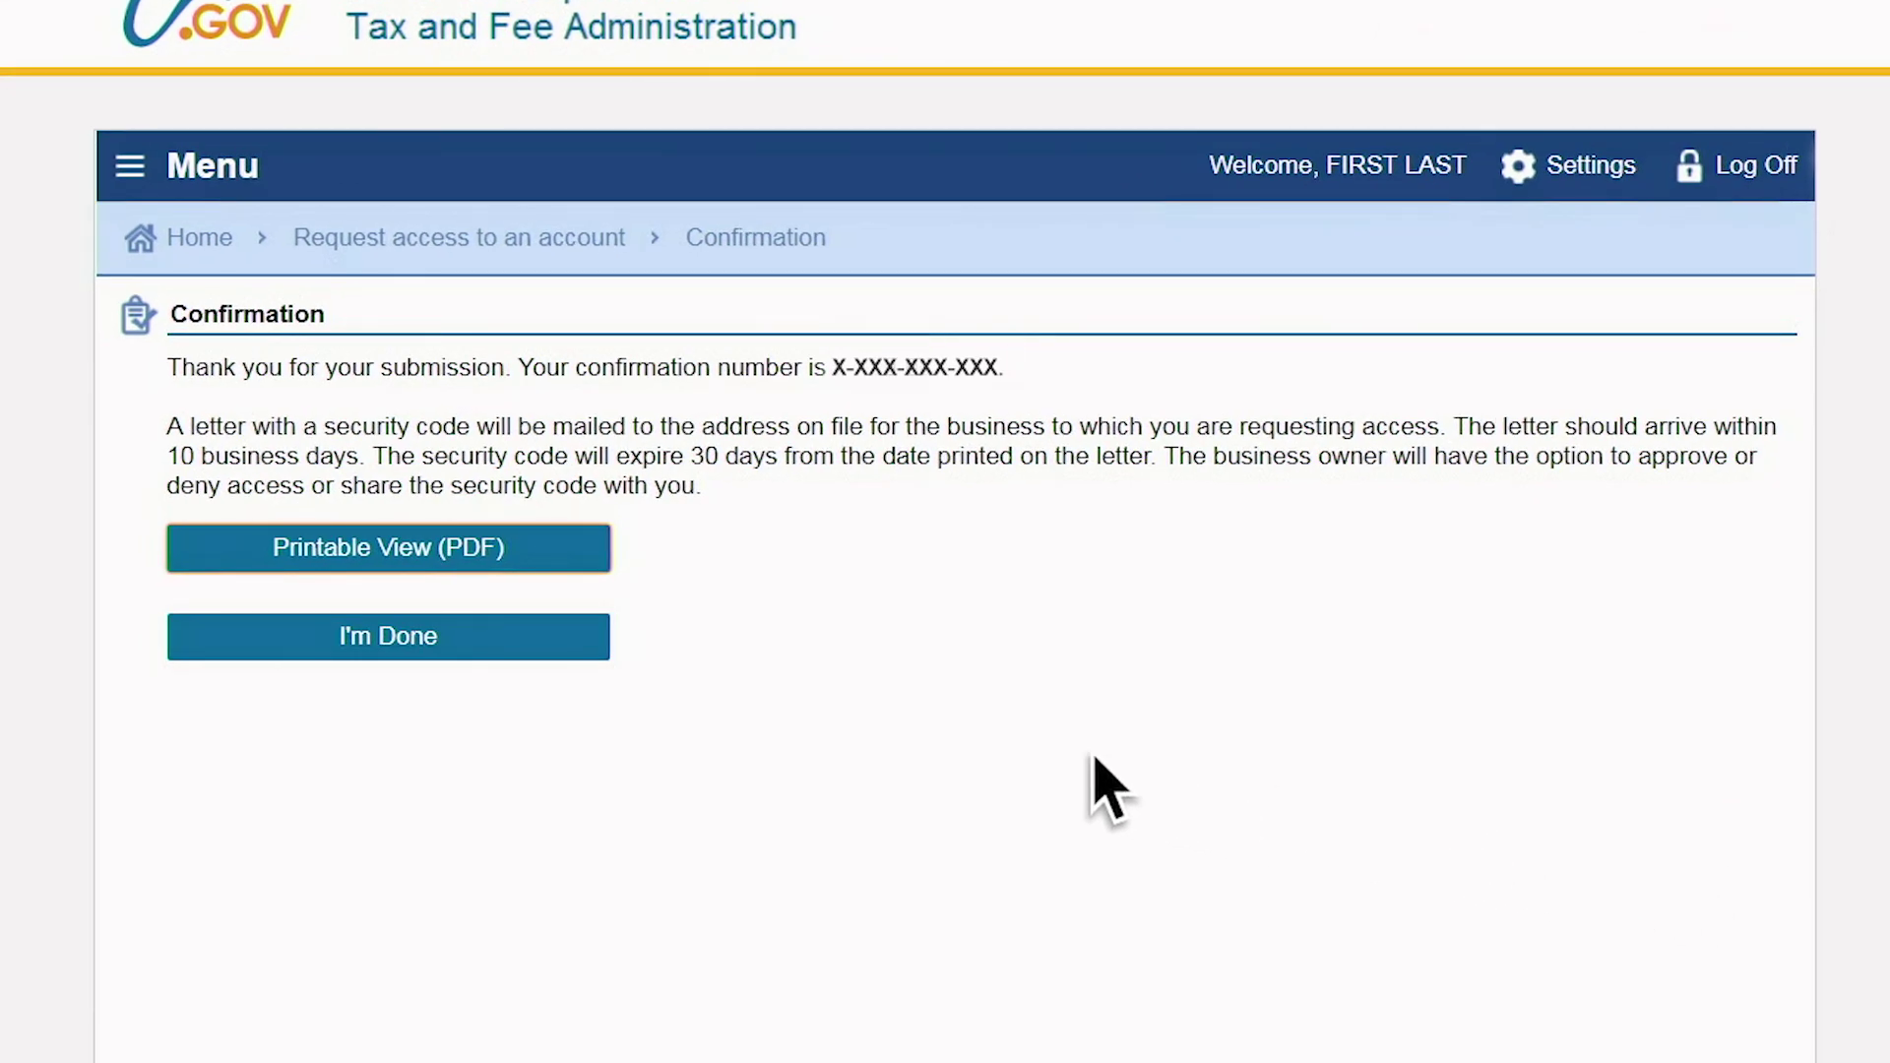
click(487, 638)
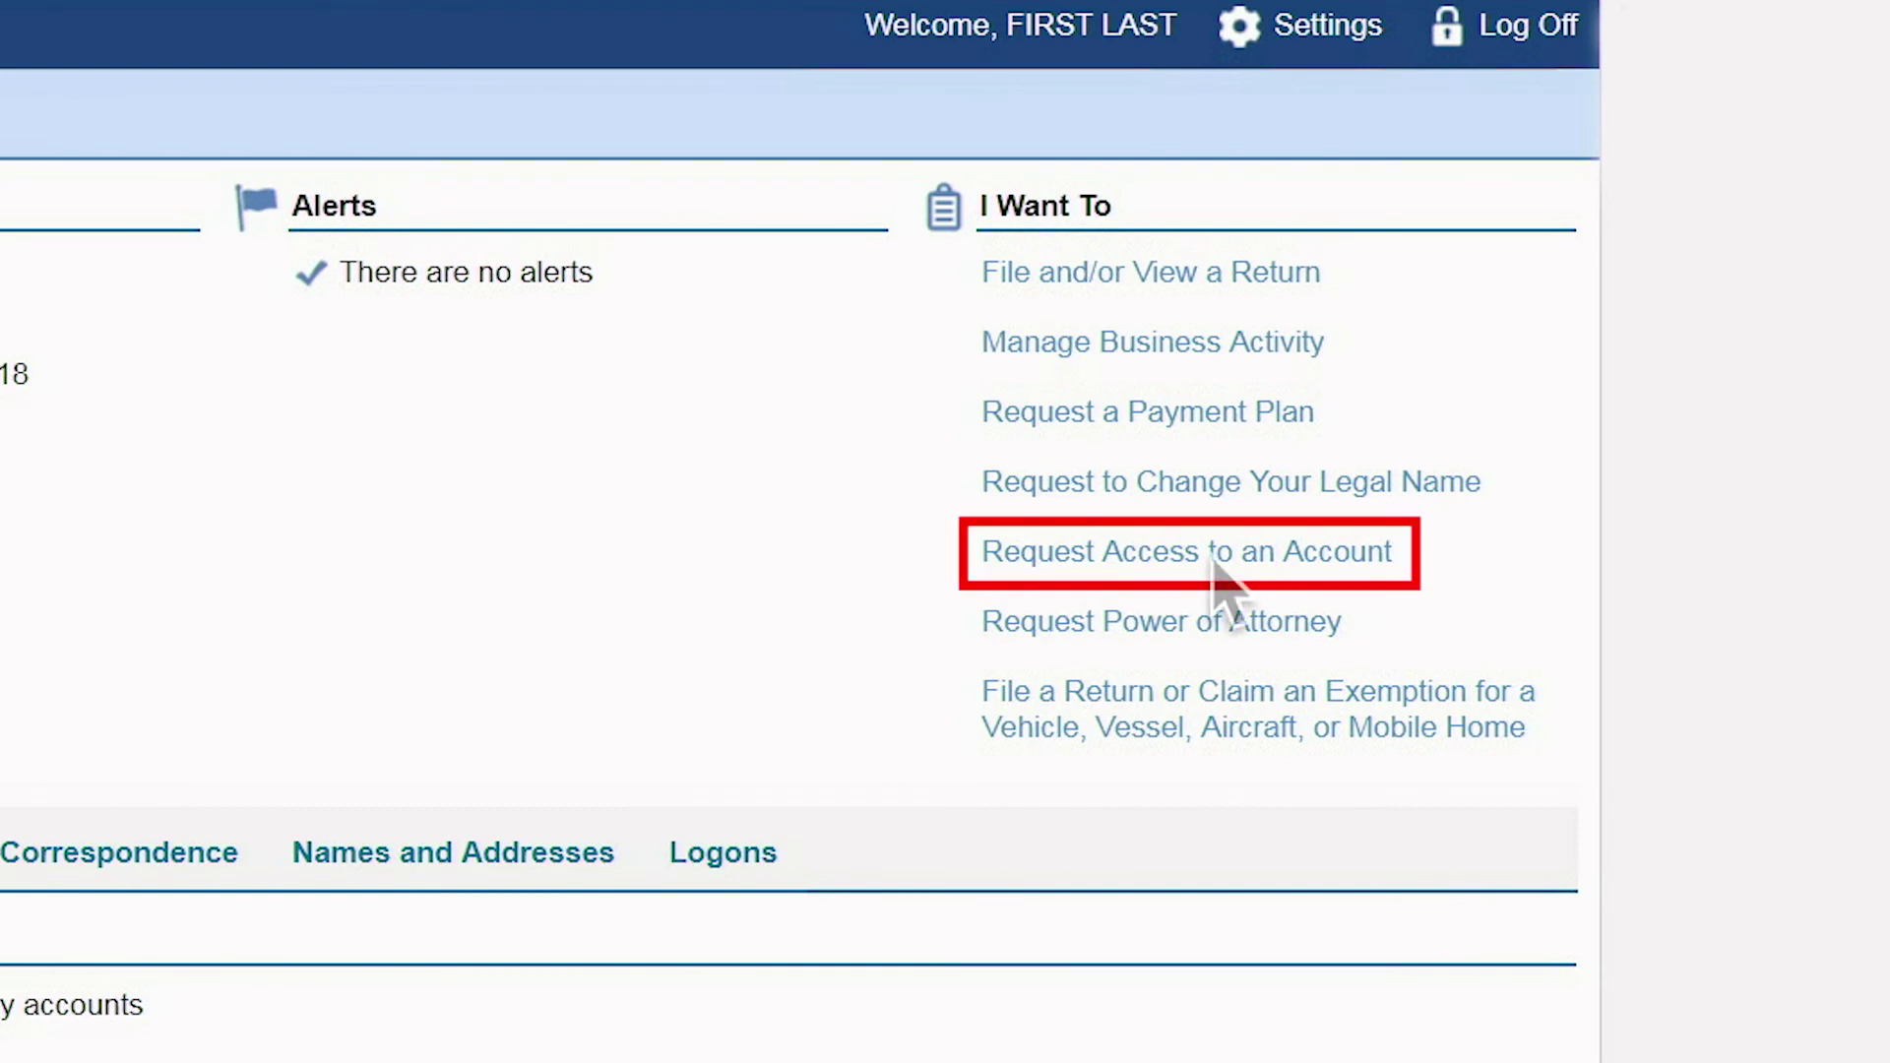
Start another account access request as a third party delegate and answer Yes to having received a security code.
click(1215, 556)
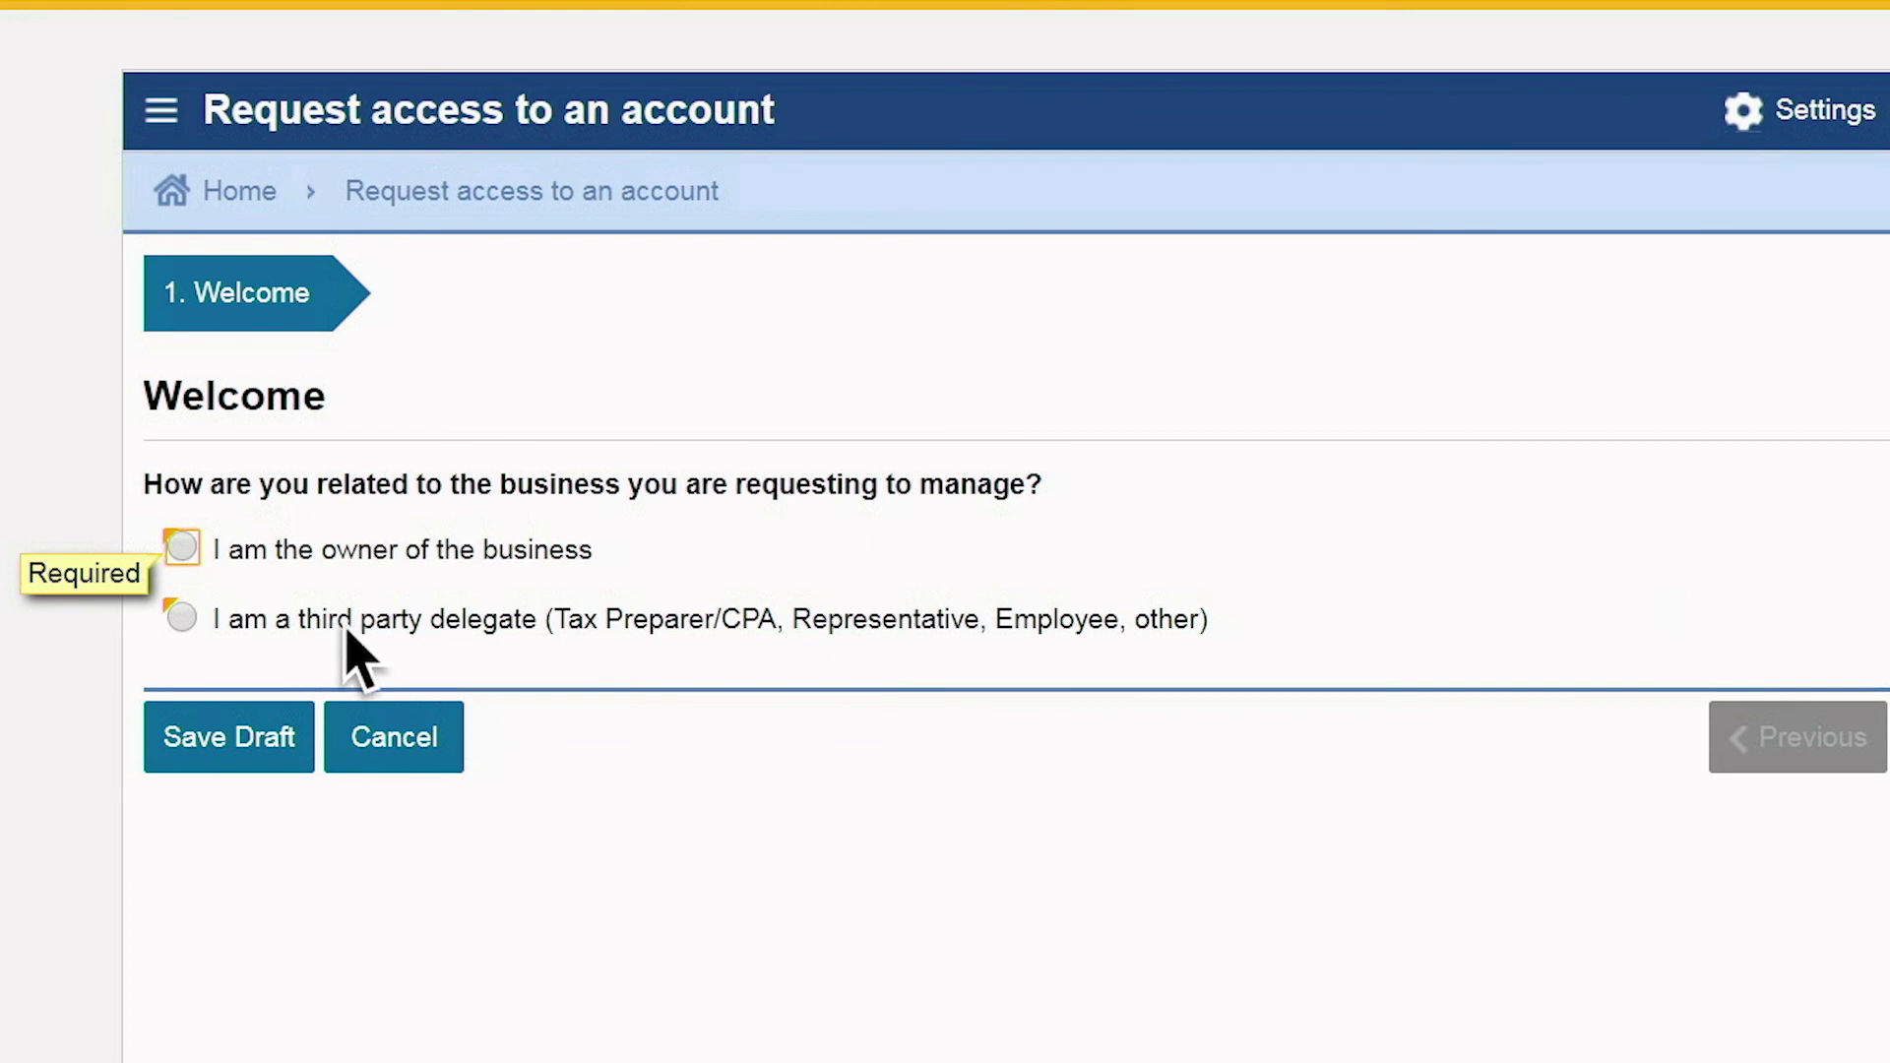
click(351, 640)
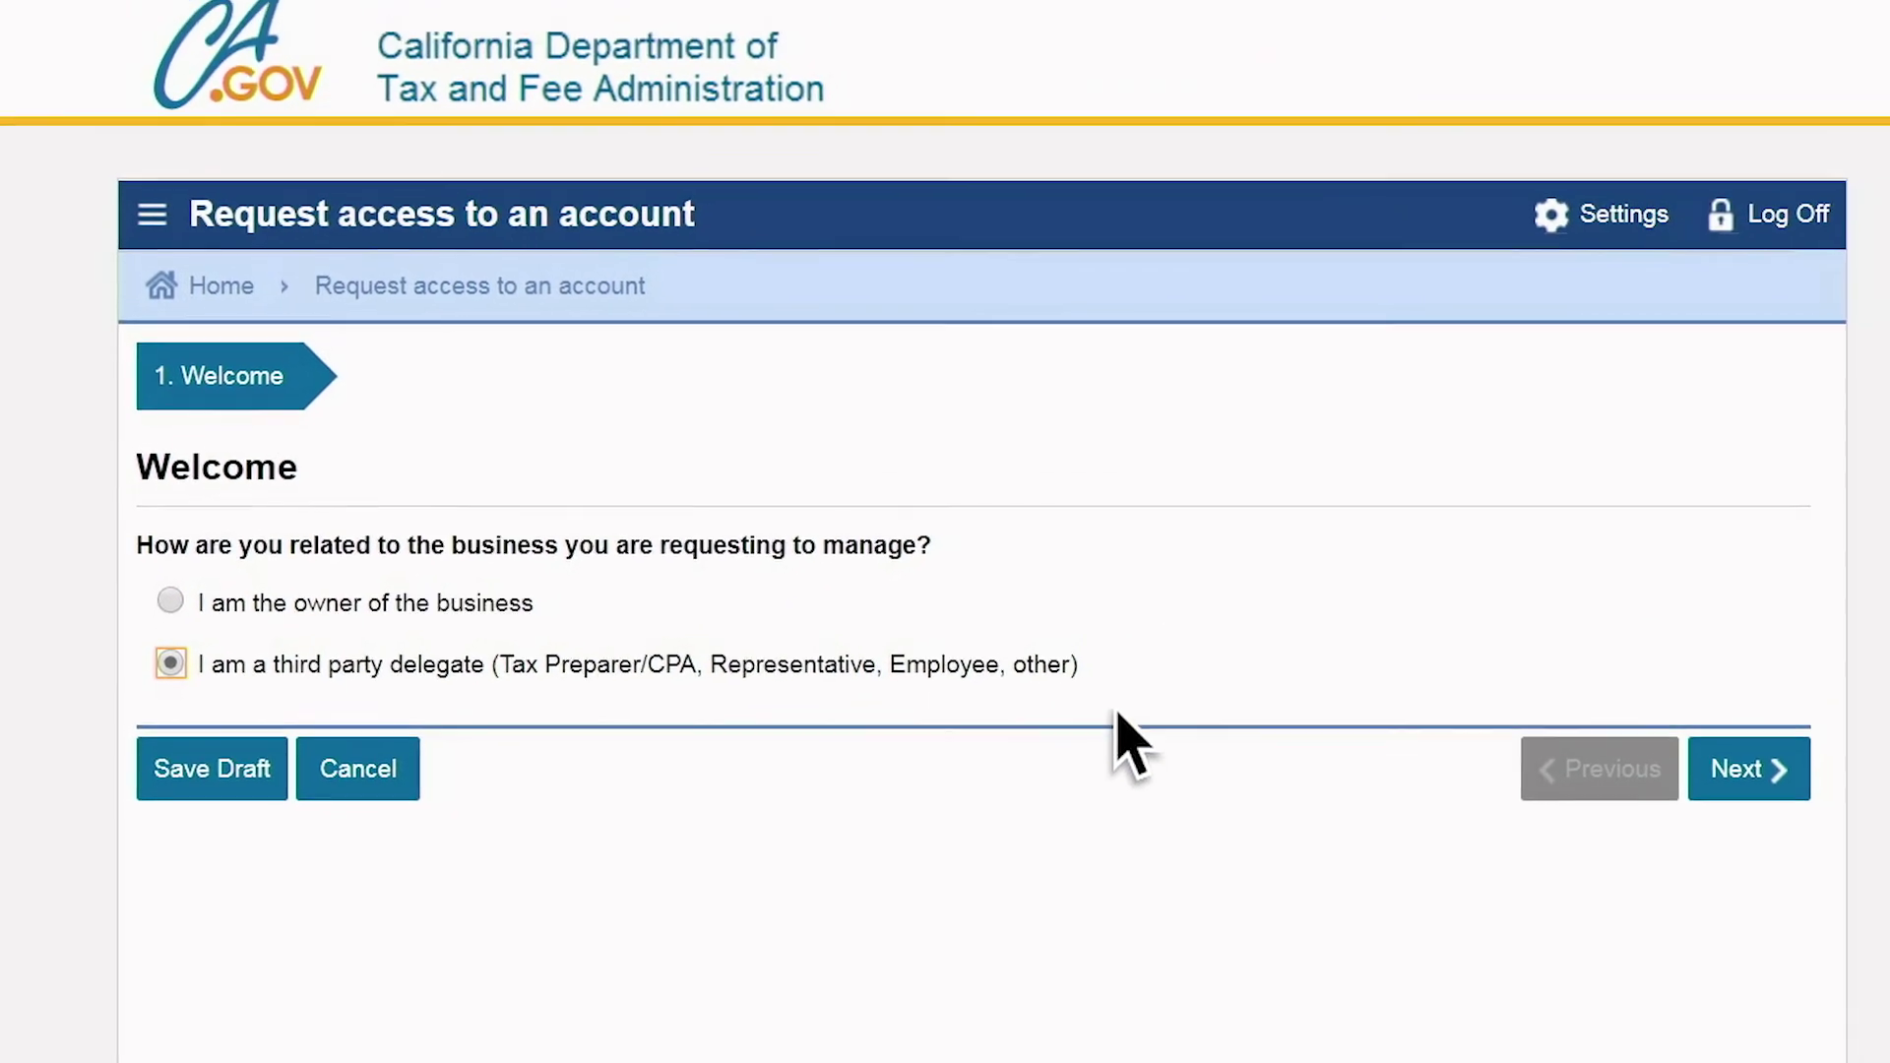
click(1716, 775)
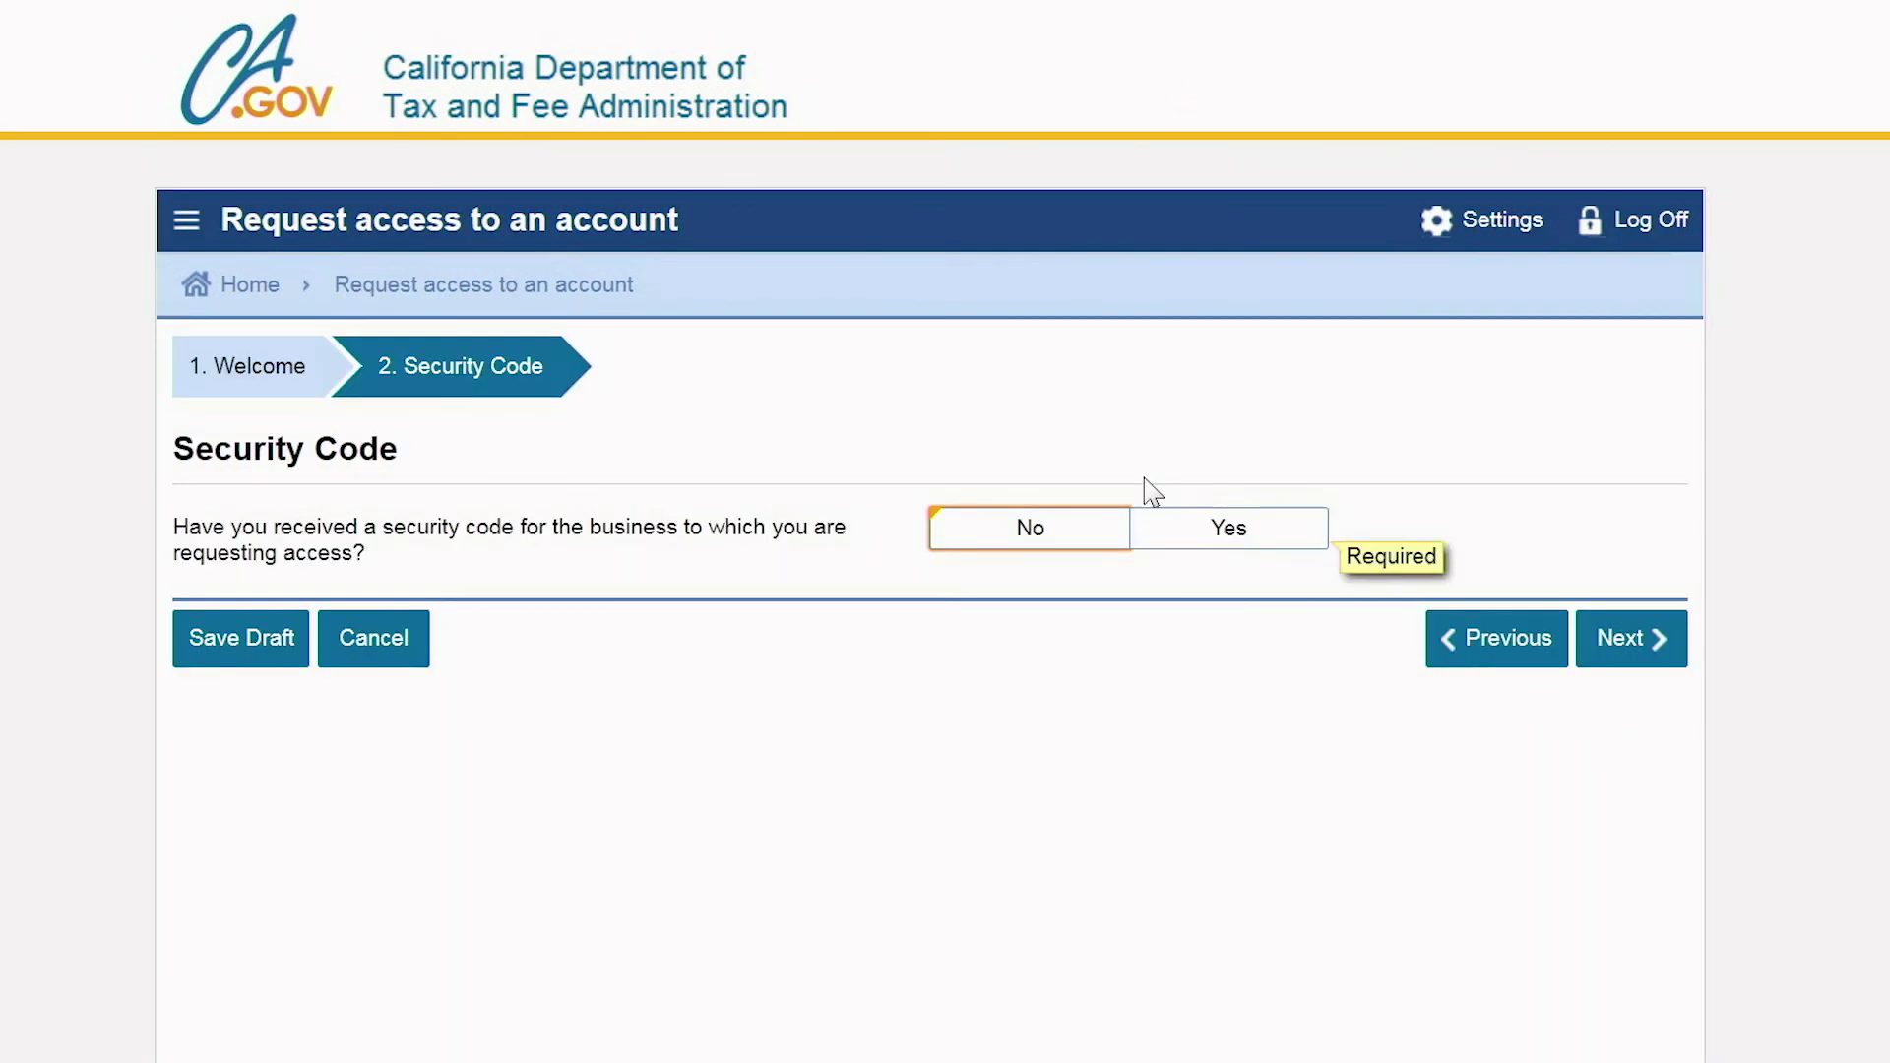
click(1203, 534)
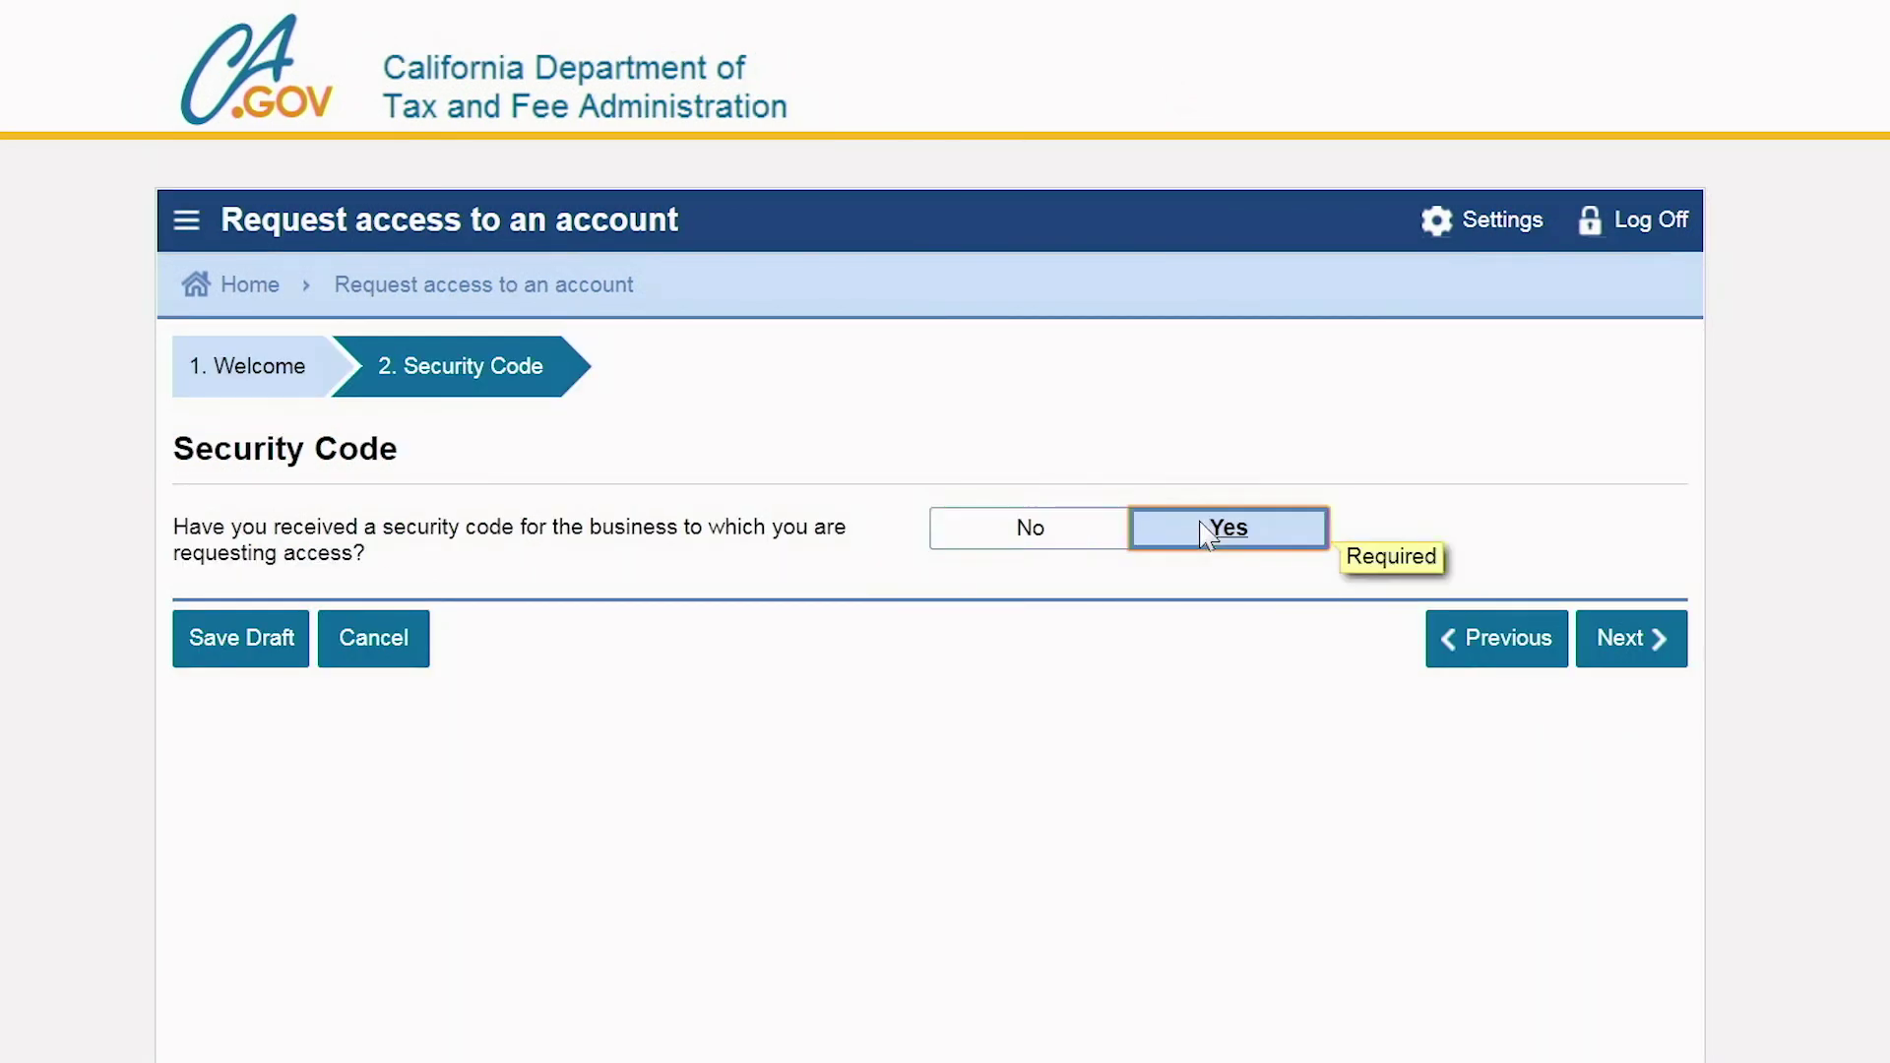
click(1611, 644)
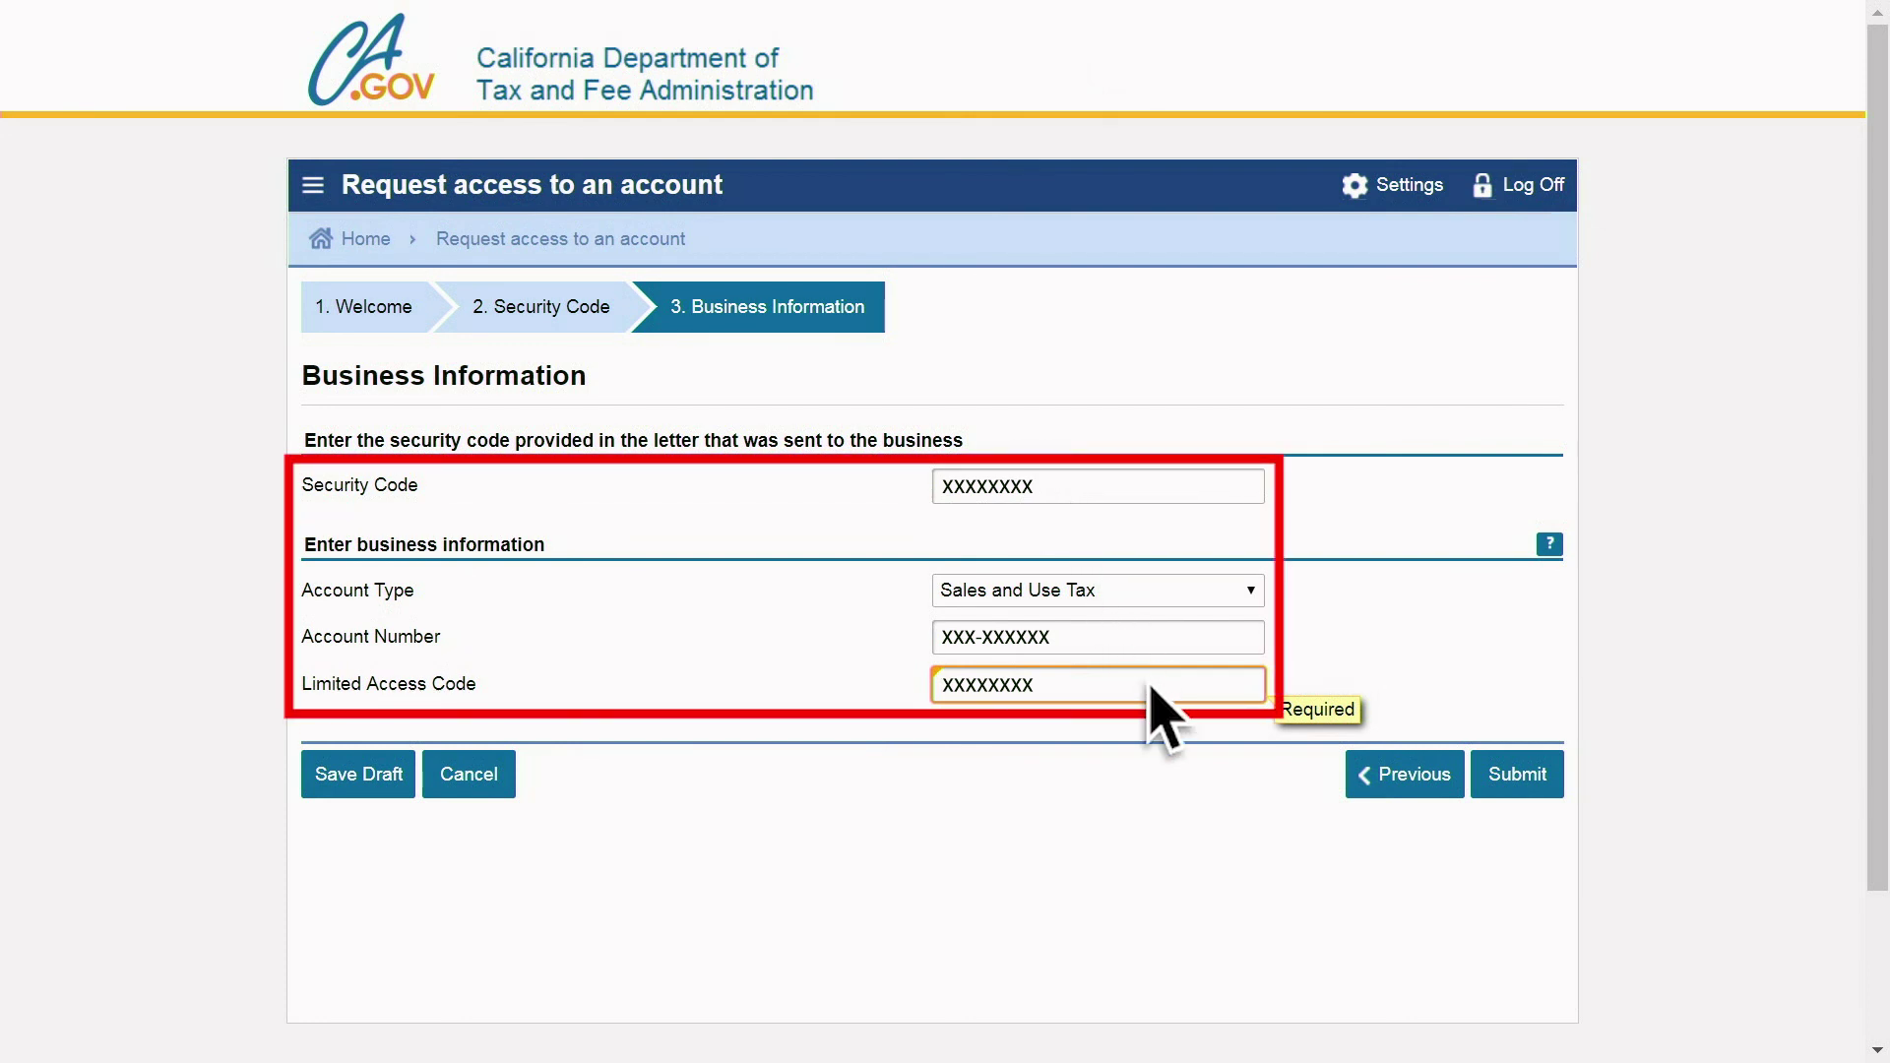
Submit the business information with security code, Sales and Use Tax account number and limited access code, and close the confirmation.
click(1517, 777)
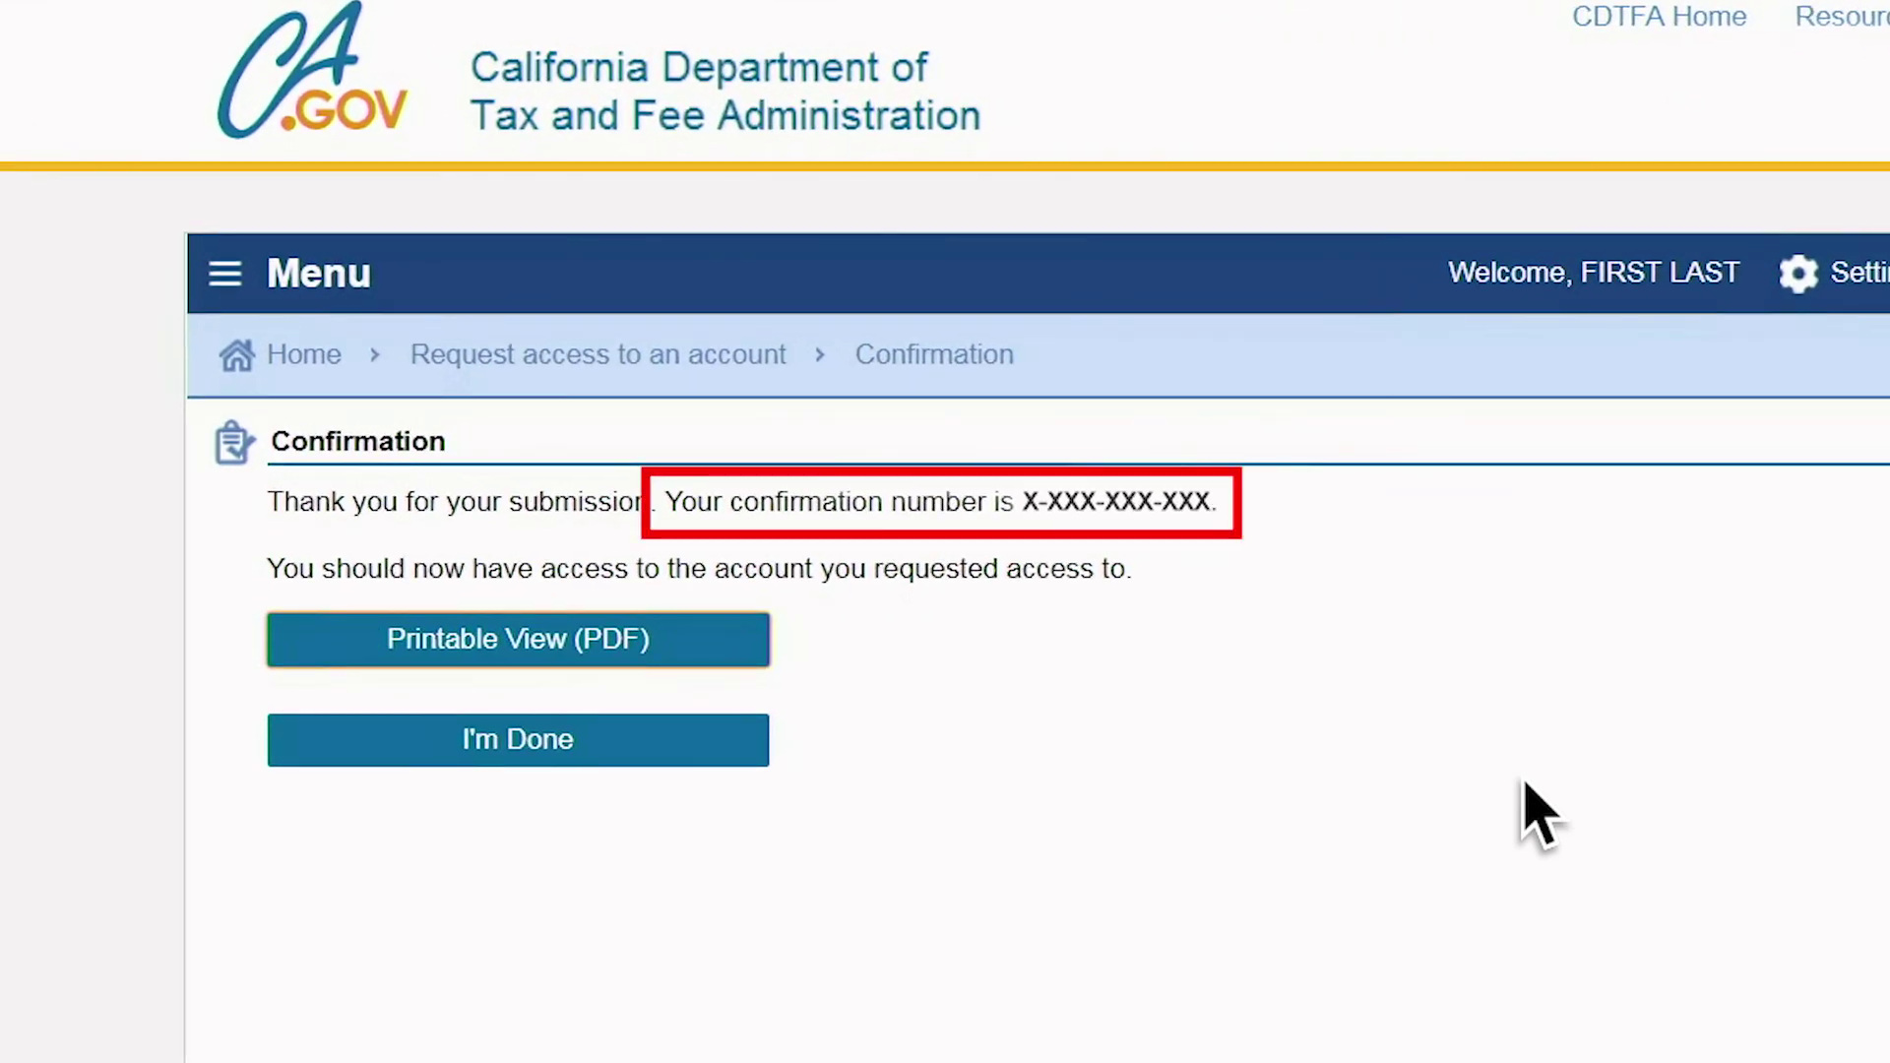
click(594, 739)
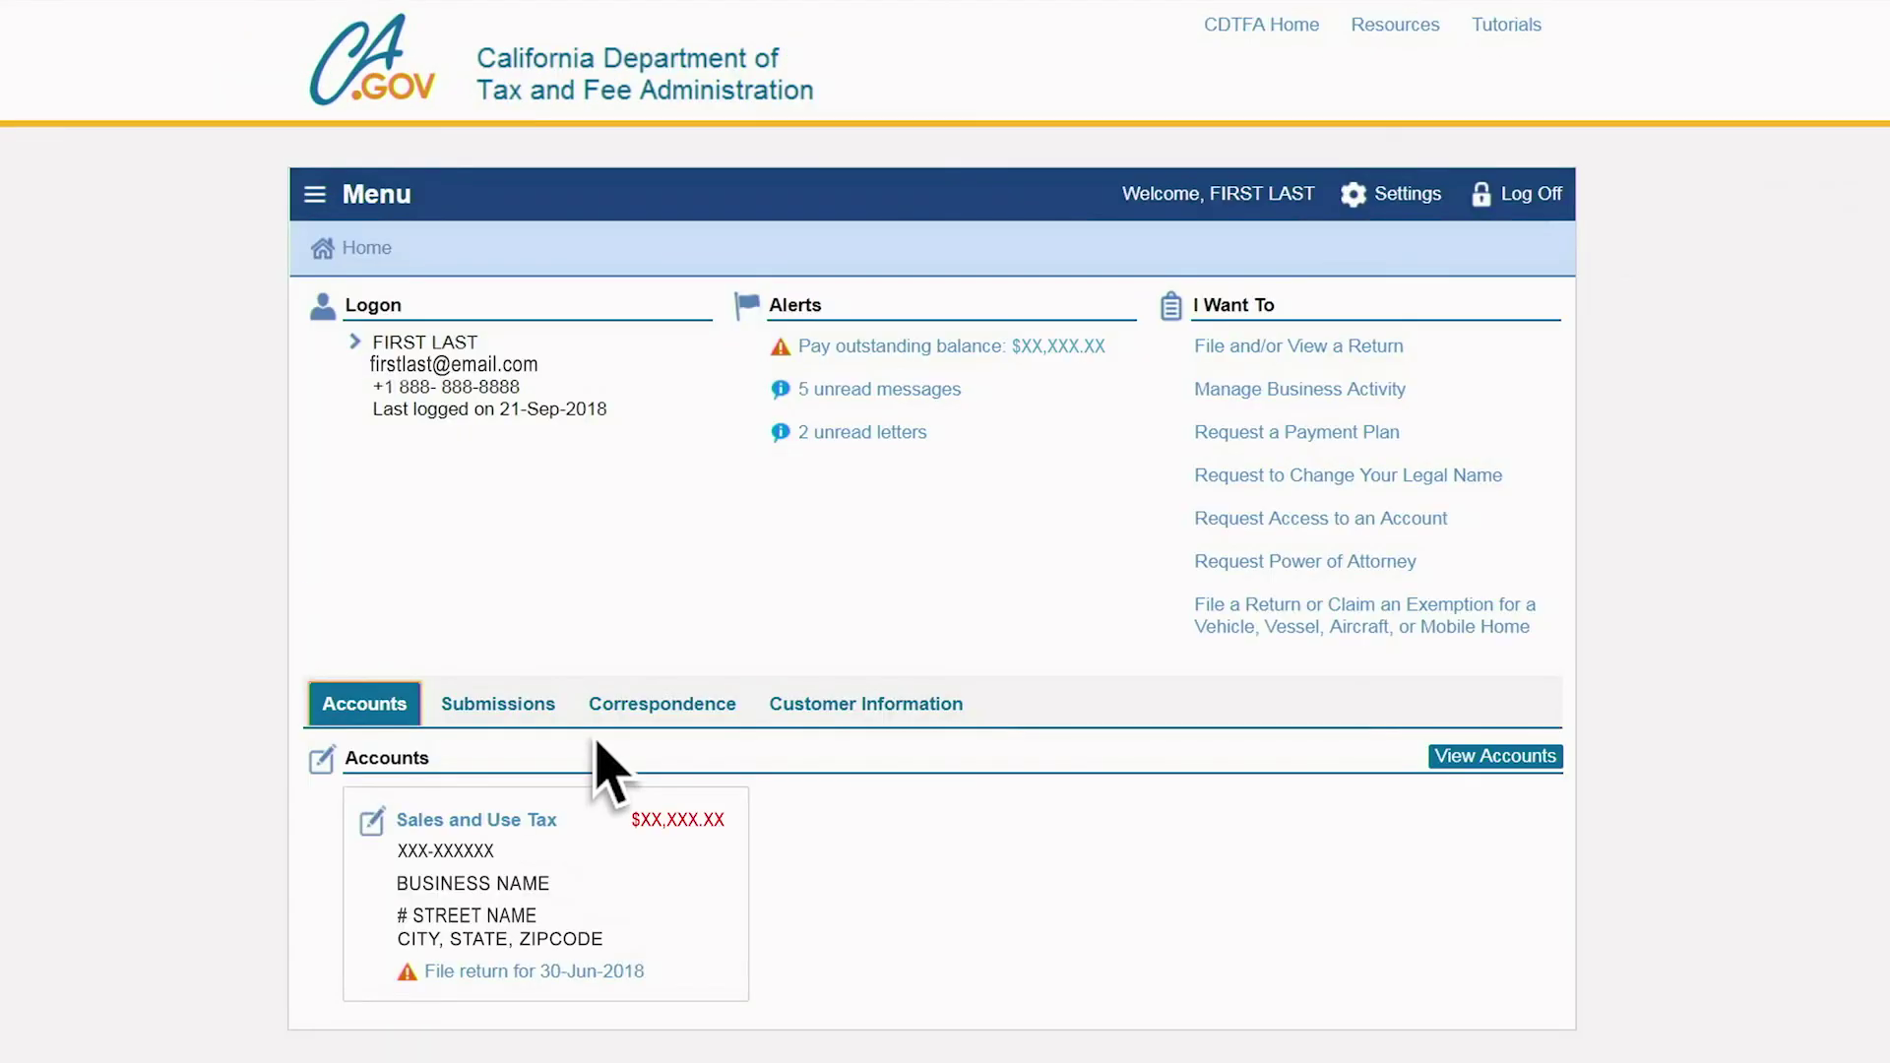